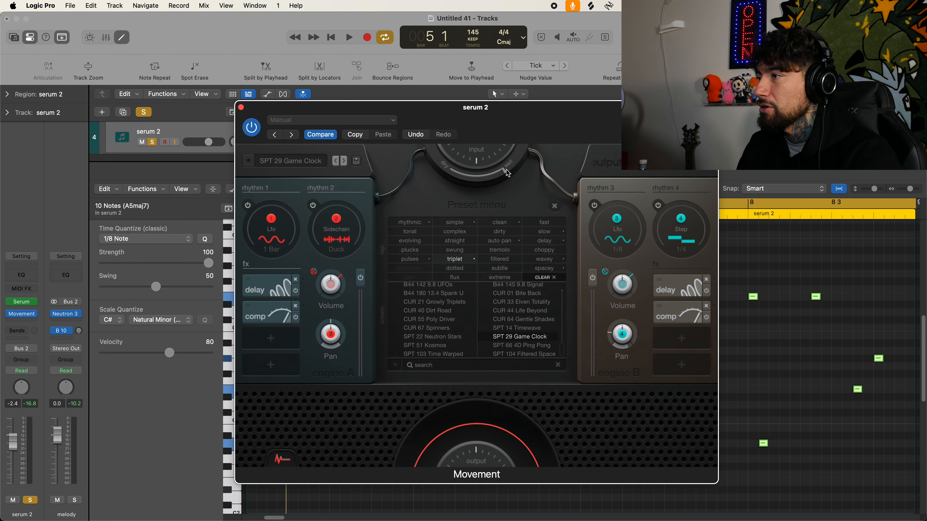
Play the soloed serum 2 track and audition the Movement presets SPT 14 Timewave and SPT 29 Game Clock.
key("space")
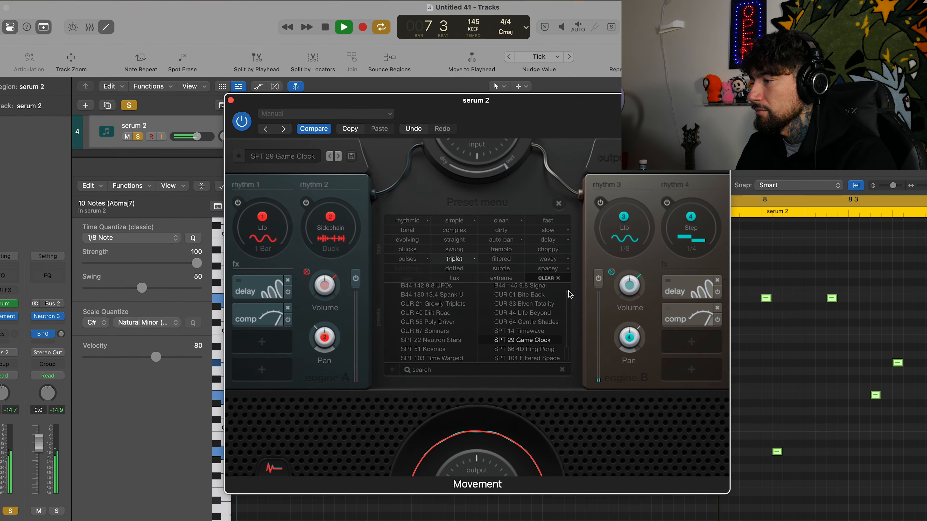
left_click(546, 333)
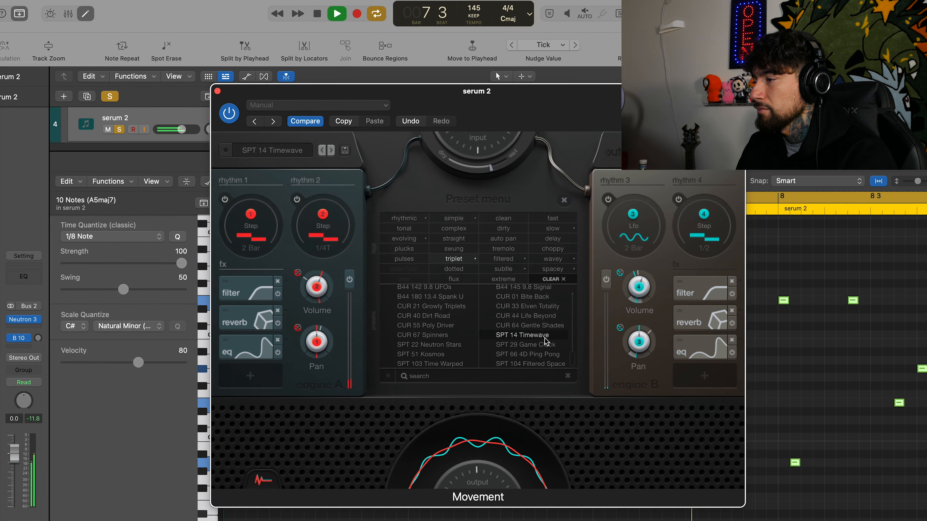
left_click(536, 345)
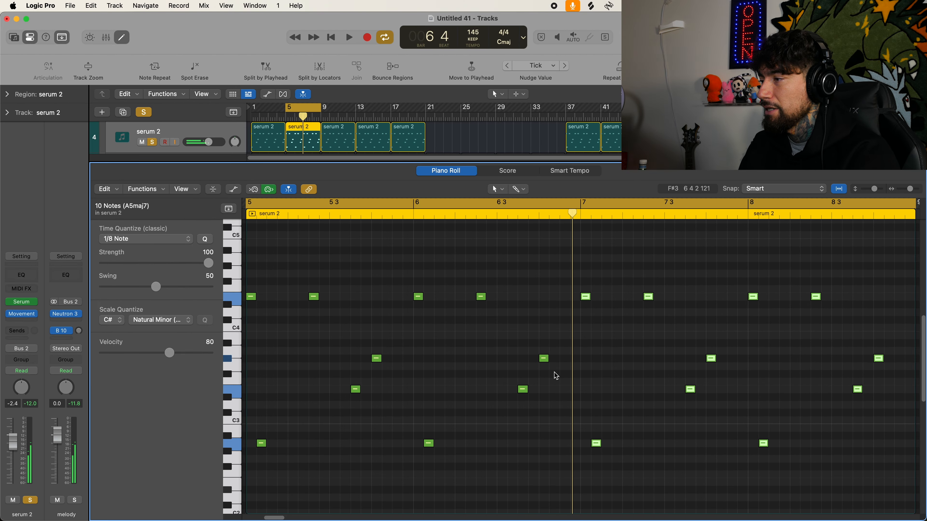
Play the serum 2 part in the arrangement with the Piano Roll closed, bypass its Movement effect, and unsolo the track.
key("space")
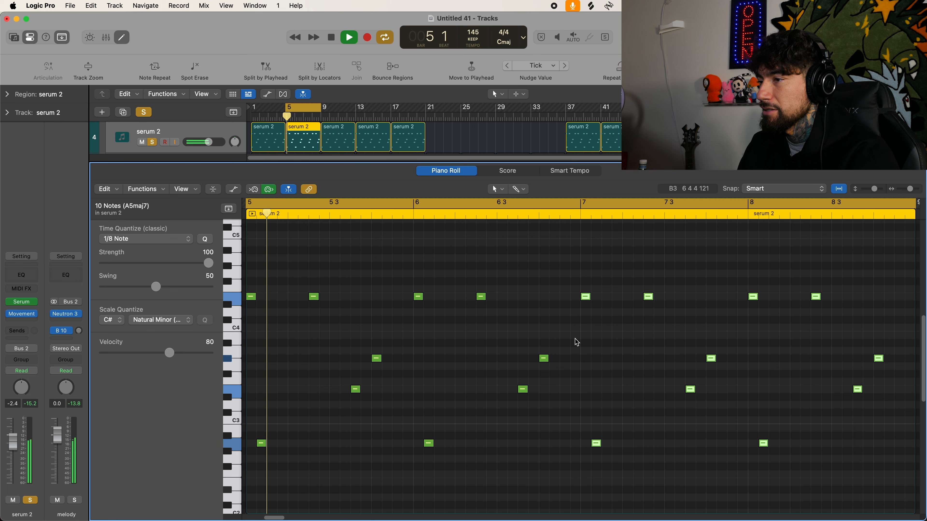
key("p")
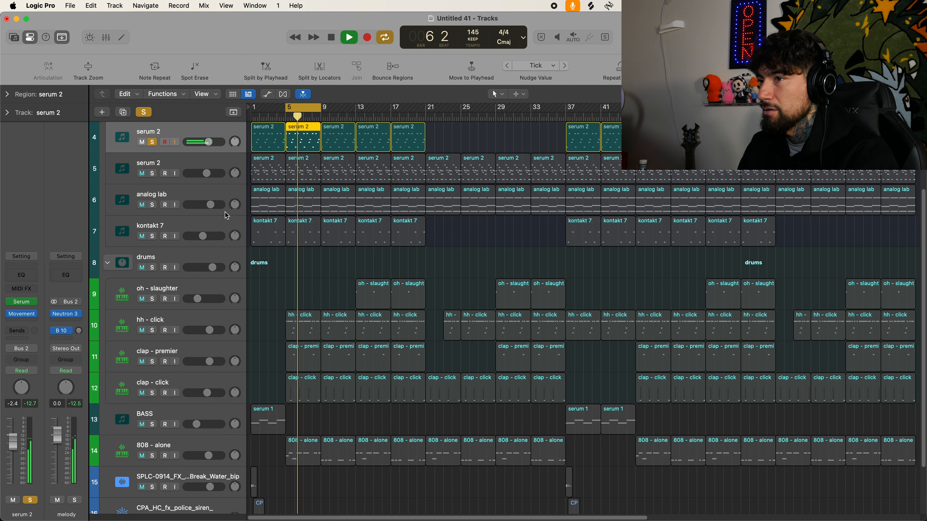
mouse_move(15, 316)
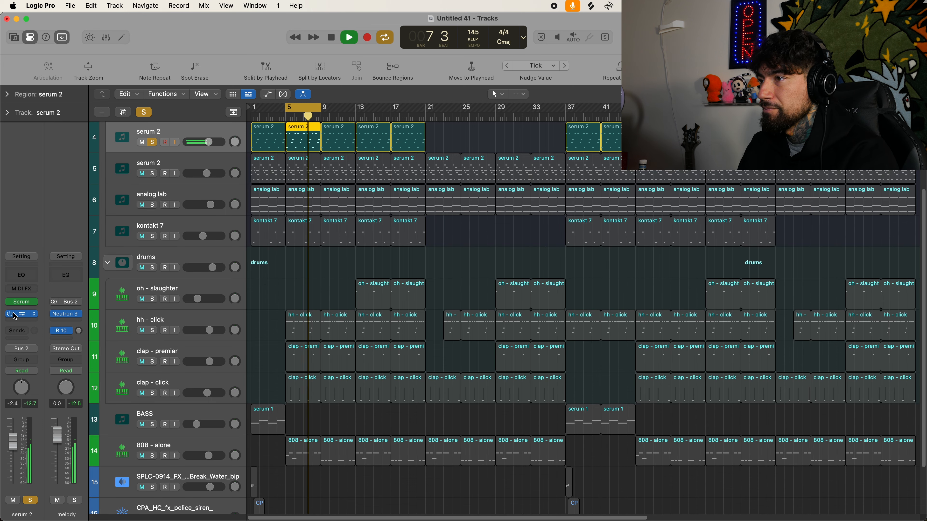
key("space")
left_click(152, 142)
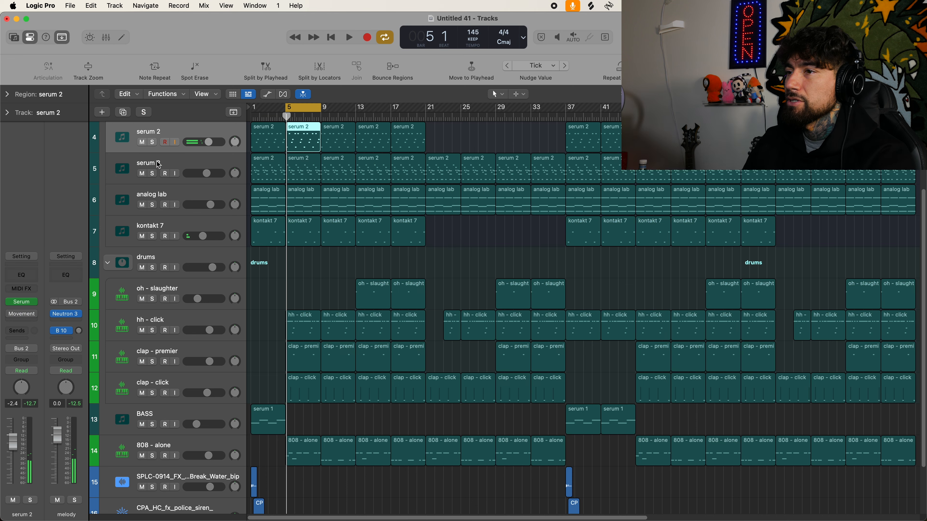
Show the notes of the serum 2 region at bar 5 on track 5, and open the track's Matter effect.
left_click(159, 163)
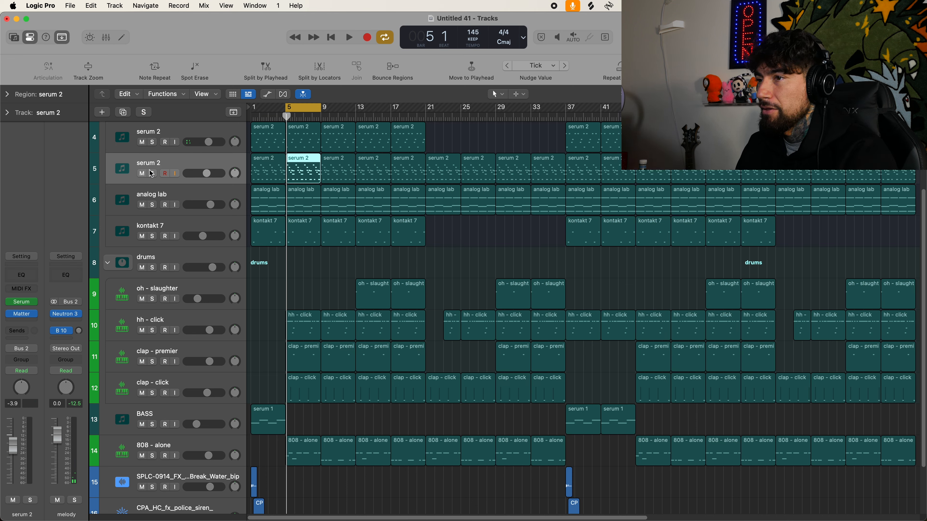
double_click(299, 172)
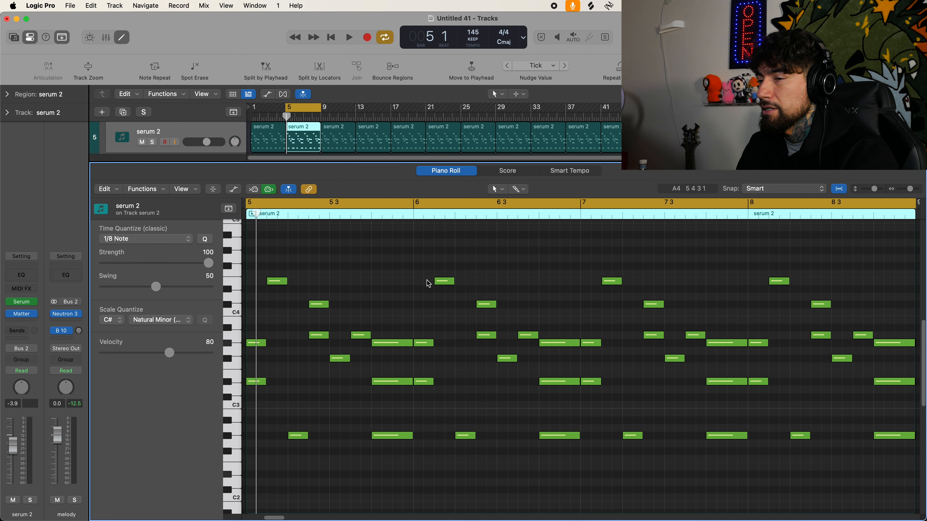
left_click(24, 317)
left_click_drag(605, 157, 621, 147)
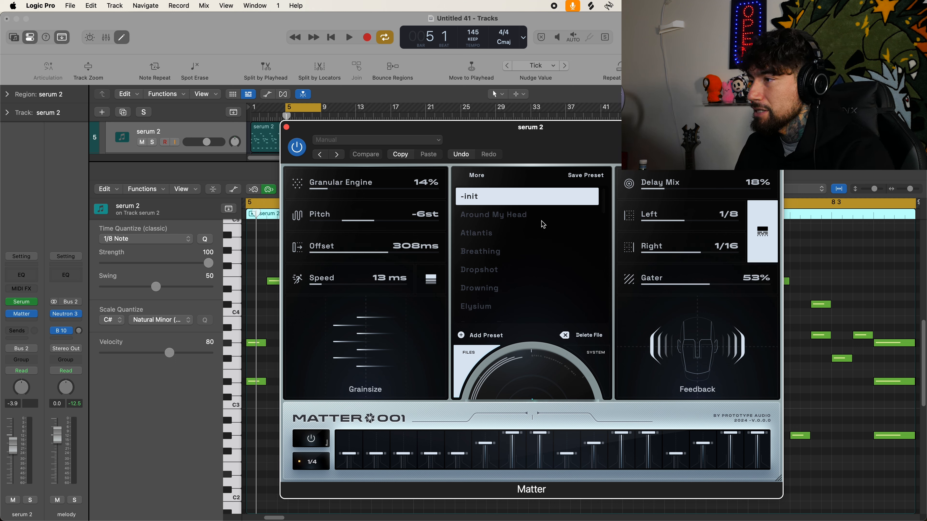
left_click_drag(553, 142, 596, 138)
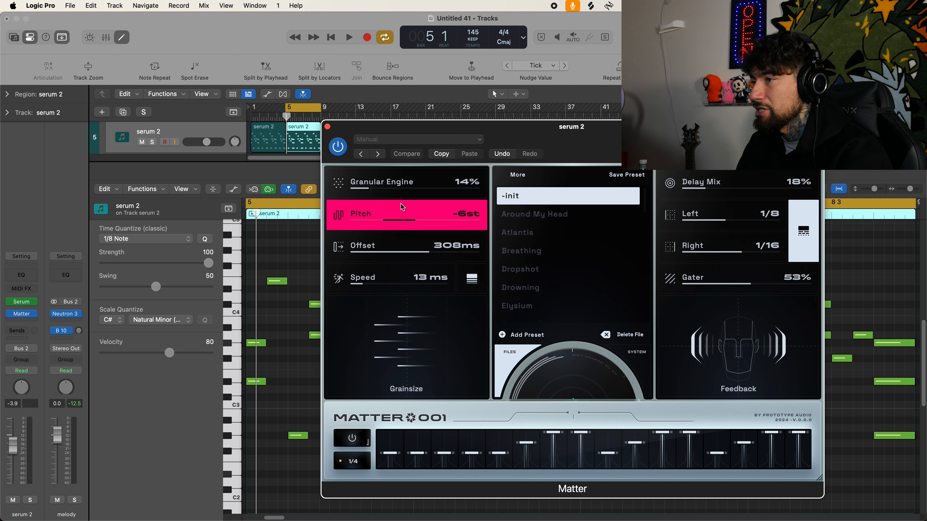
Solo the serum 2 track 5 and listen to its loop with the Matter effect on.
left_click(152, 142)
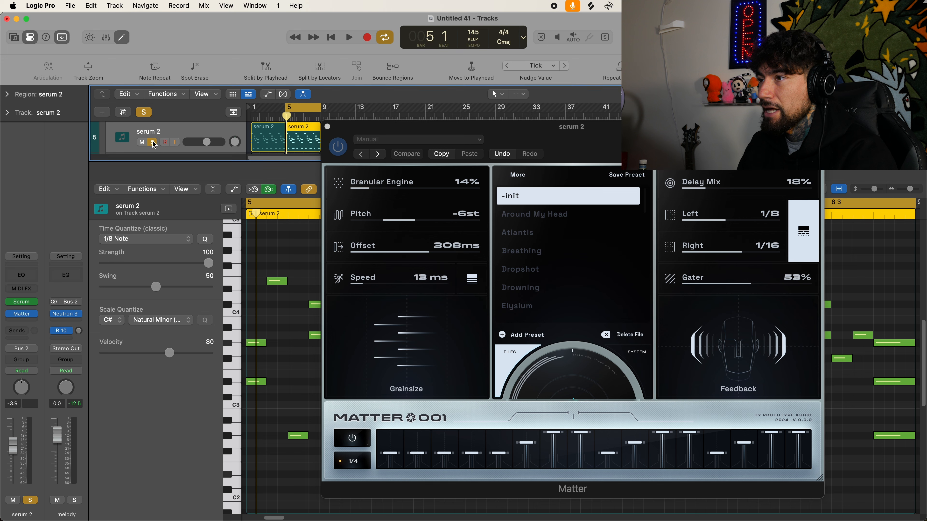
left_click(563, 138)
key("space")
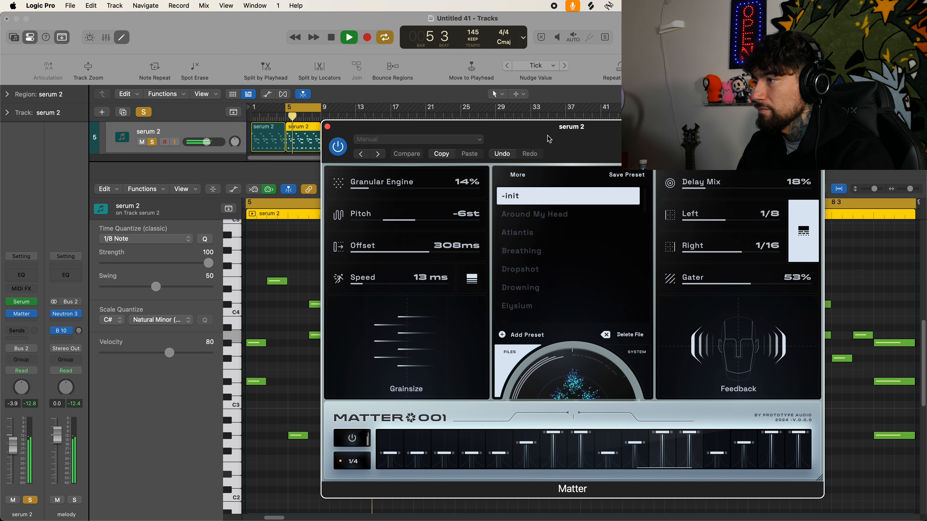
left_click_drag(549, 139, 544, 135)
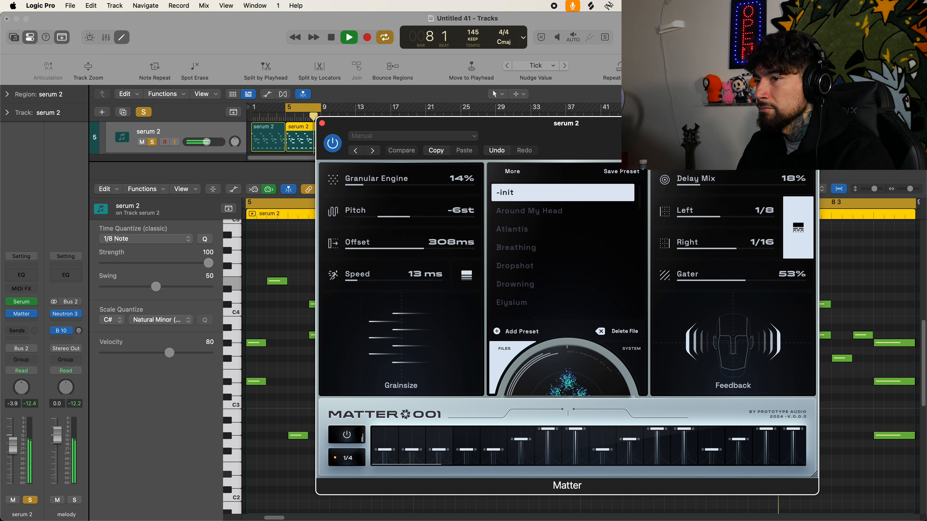
key("space")
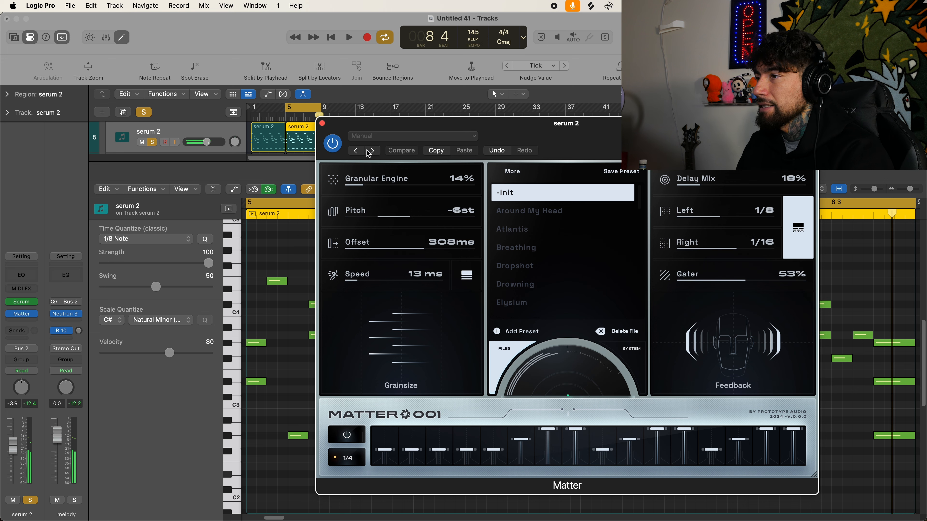
Bypass Matter, listen to the dry serum 2 loop for comparison, and switch the effect back on.
left_click(338, 144)
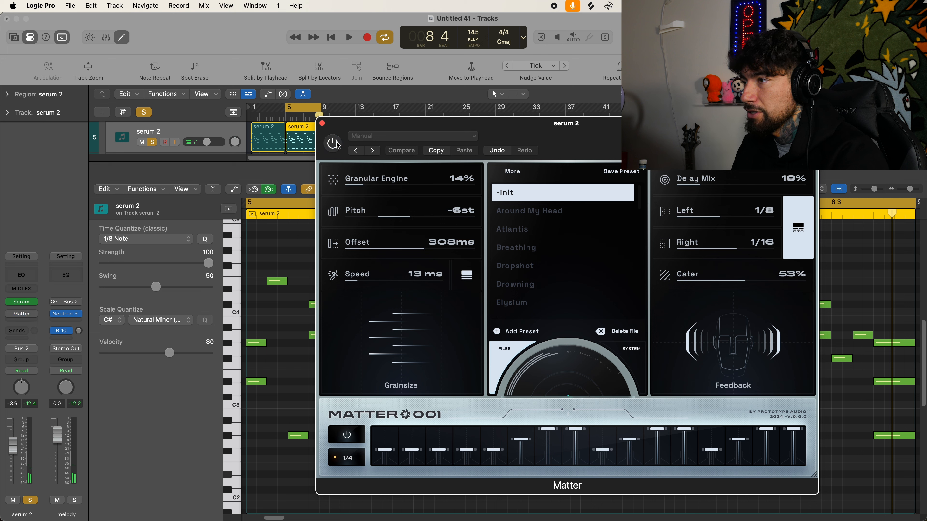
key("space")
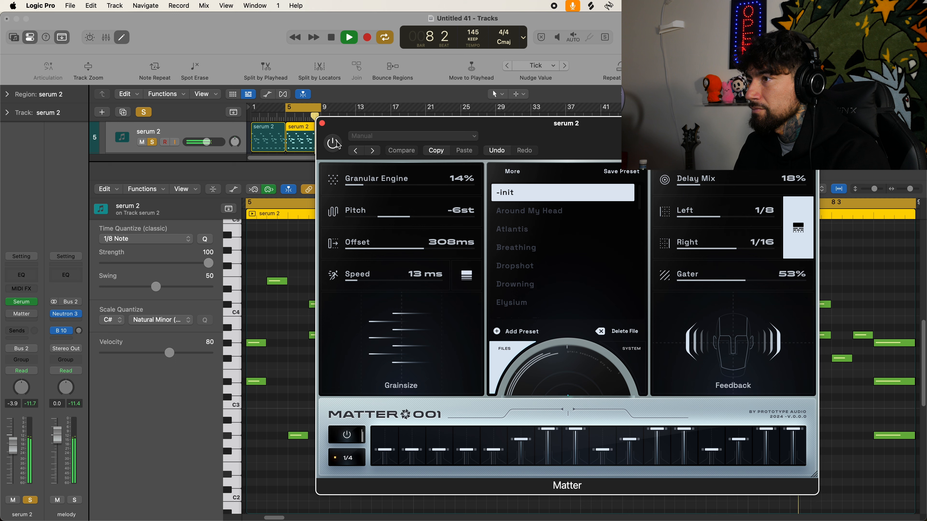
key("space")
left_click(333, 143)
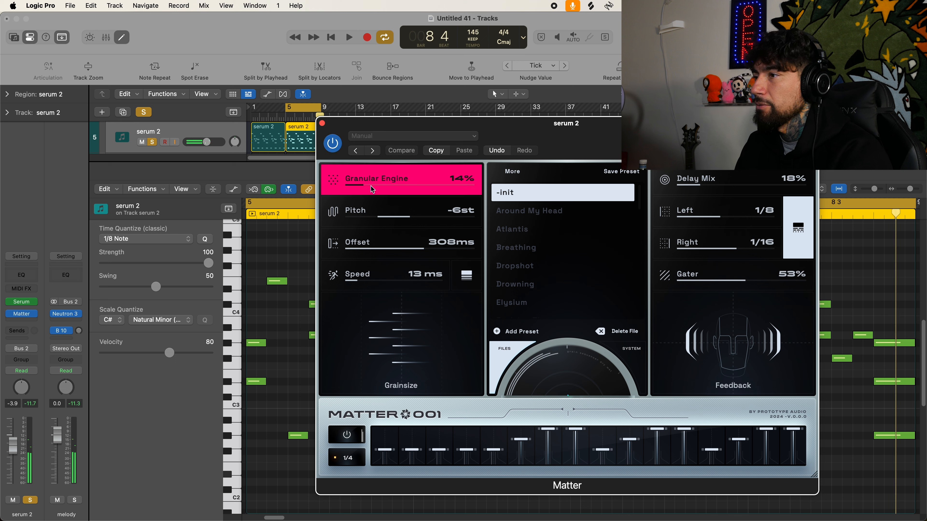
Set Matter's Granular Engine to 35%, raise the first sequencer step to maximum, and reshape the third and fourth steps during playback.
left_click_drag(366, 186, 386, 185)
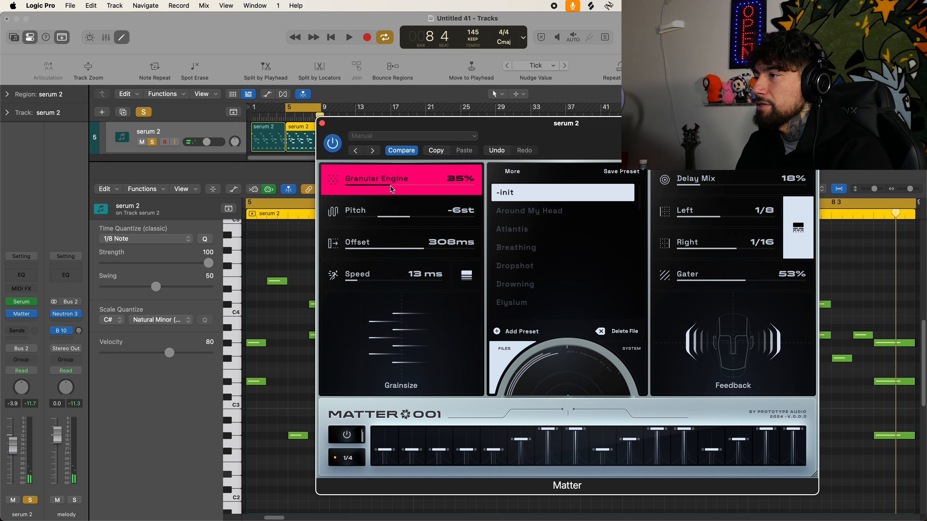
key("space")
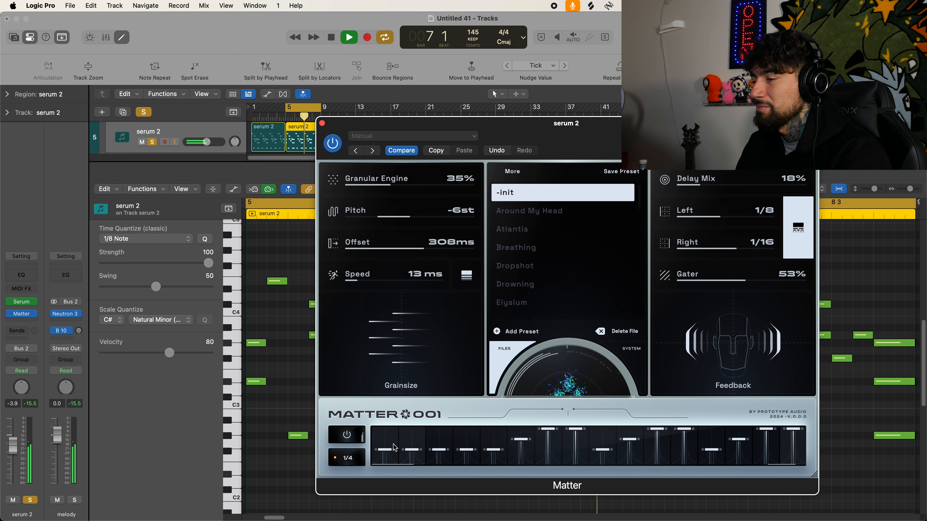
left_click_drag(388, 449, 388, 429)
left_click_drag(439, 449, 462, 439)
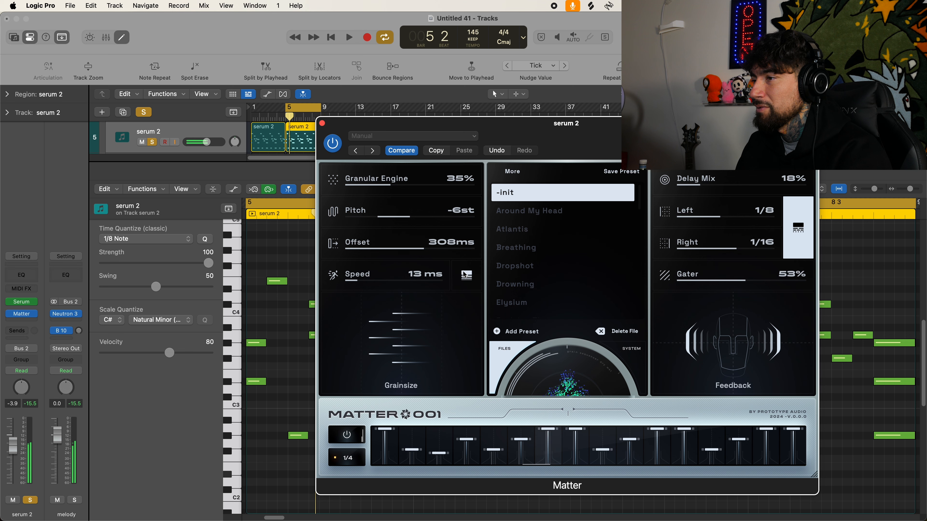
key("space")
Set Matter's Pitch to -7st, Offset to 371 ms and Speed to 117 ms while the loop plays.
key("space")
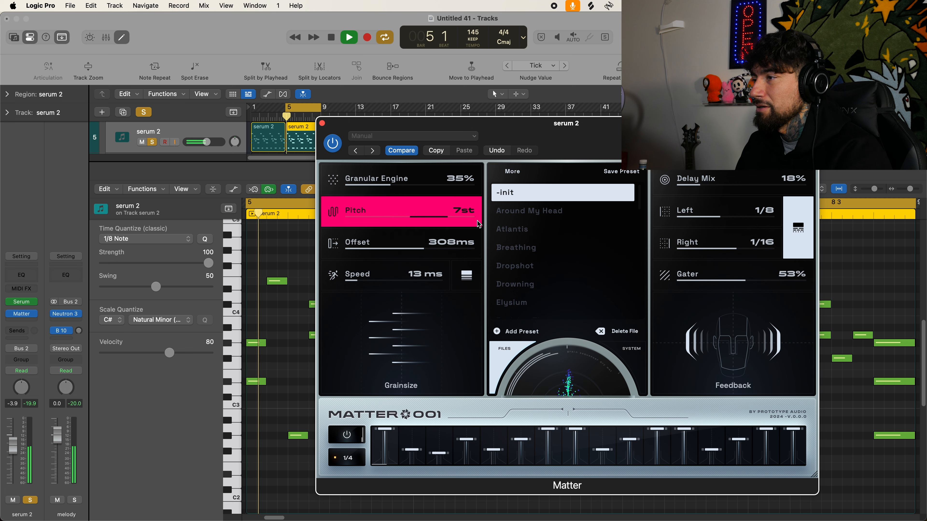
left_click(449, 221)
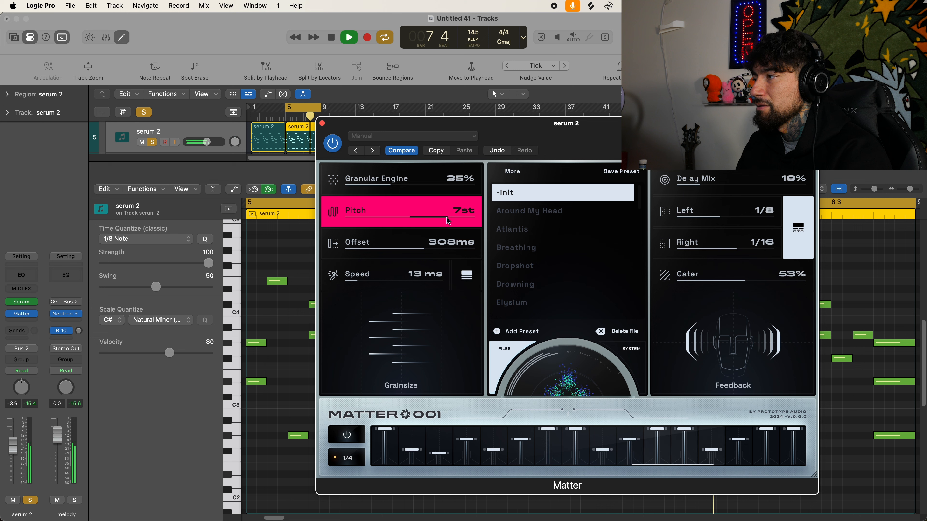
left_click_drag(446, 217, 377, 217)
mouse_move(434, 247)
left_mouse_down()
mouse_move(351, 252)
mouse_move(442, 253)
left_mouse_up()
left_click_drag(376, 280, 420, 279)
key("space")
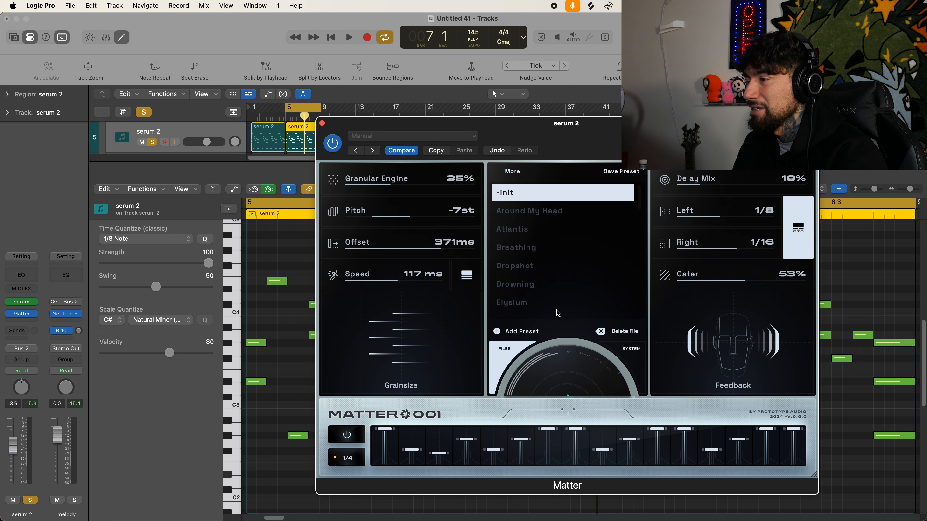
Look through Matter's preset list, and close the effect window and the Piano Roll.
scroll(523, 286, "down", 10)
scroll(523, 286, "up", 10)
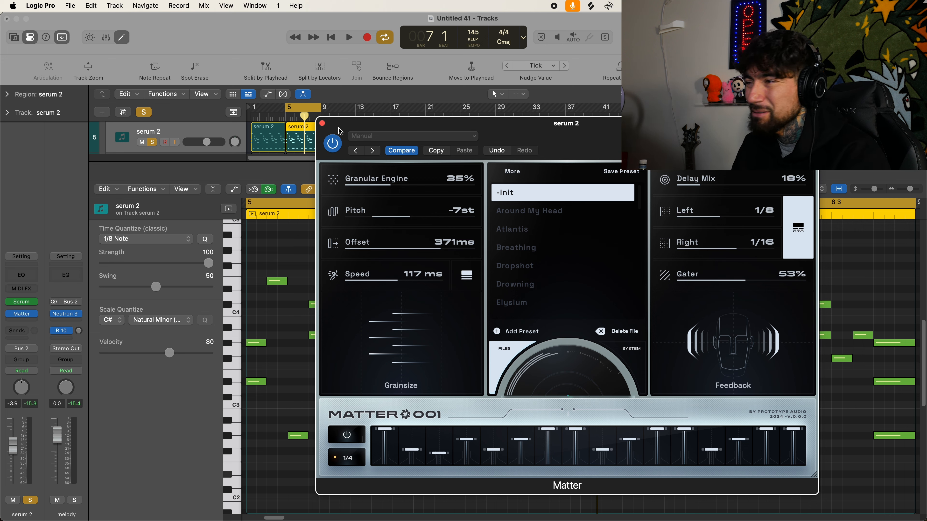
left_click(322, 123)
key("e")
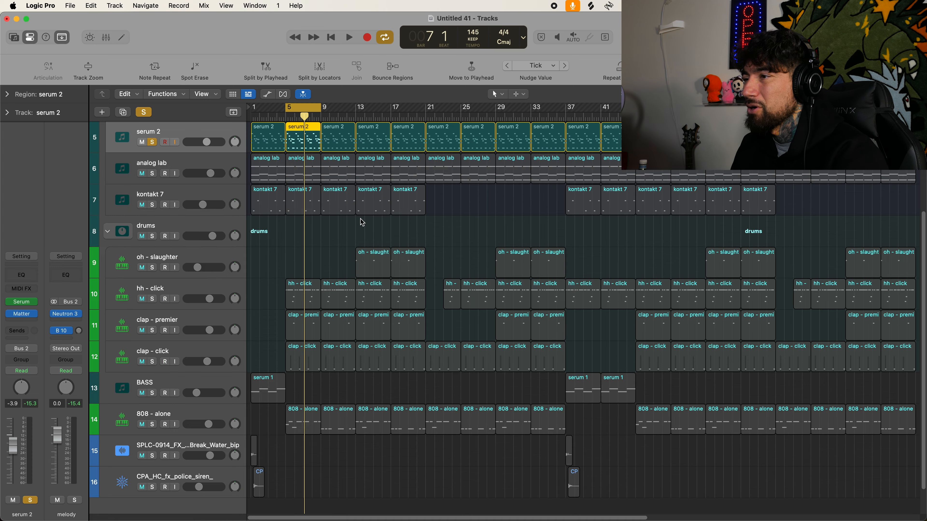
Open the Augmented BRASS instrument of the analog lab track and move its window clear of the track controls.
scroll(333, 190, "up", 5)
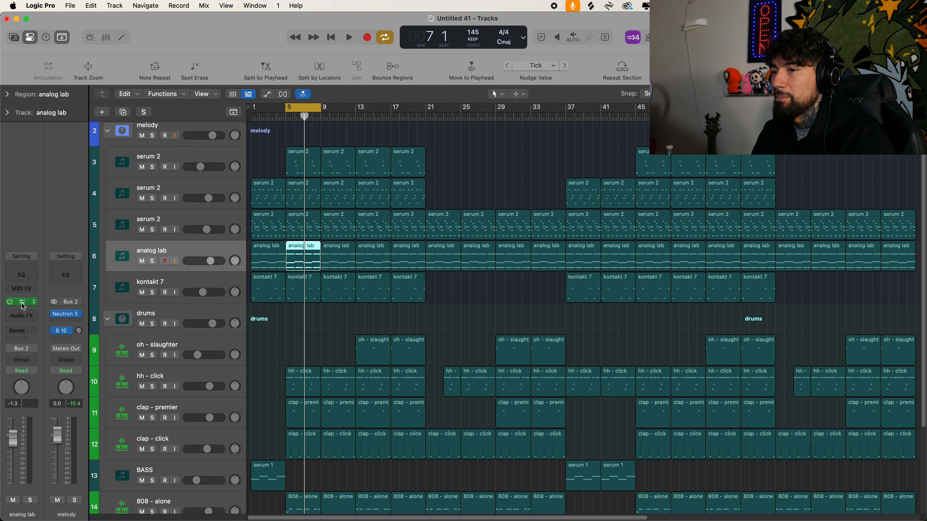
left_click(22, 301)
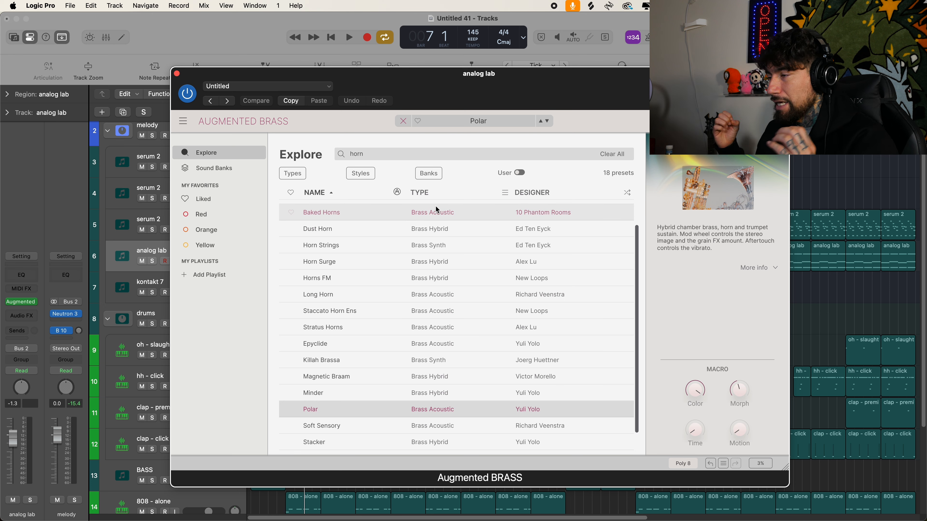
left_click_drag(403, 93, 479, 86)
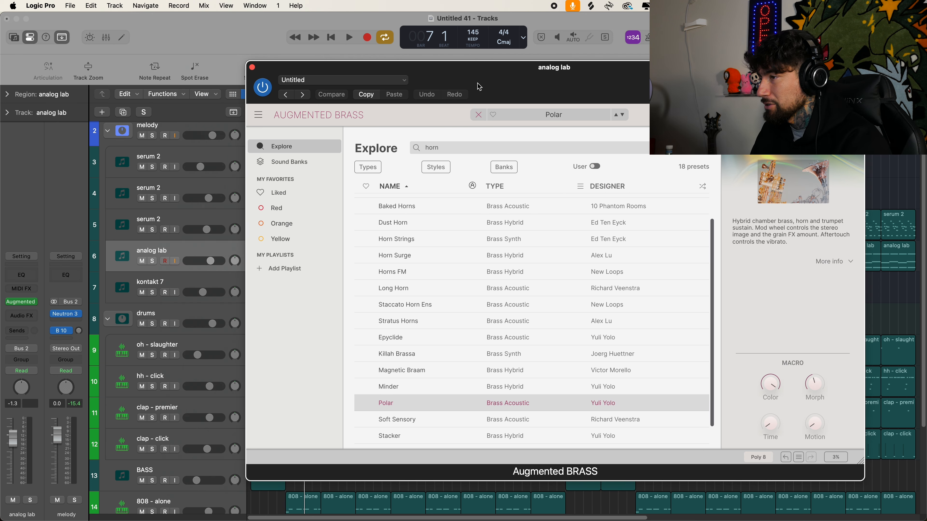
Solo the analog lab track, listen to its Polar brass preset in the loop, and close the instrument window.
left_click(152, 261)
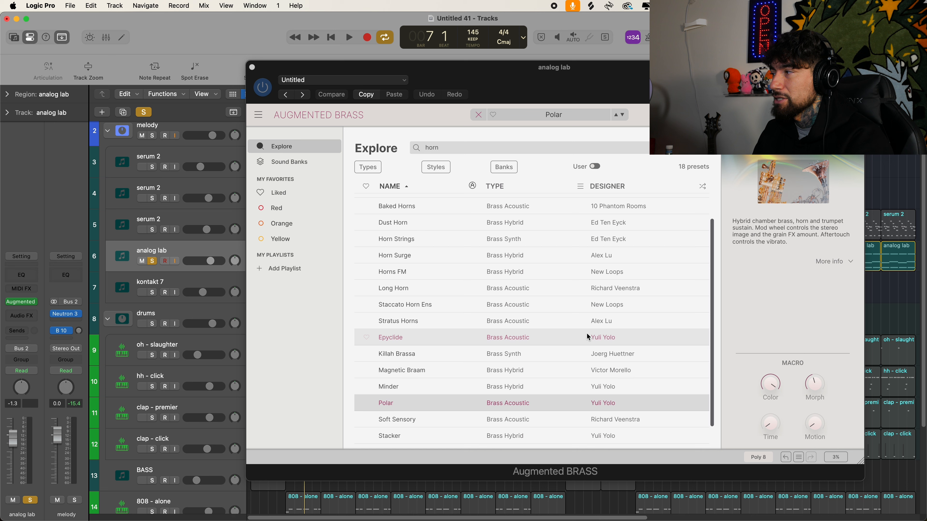
key("space")
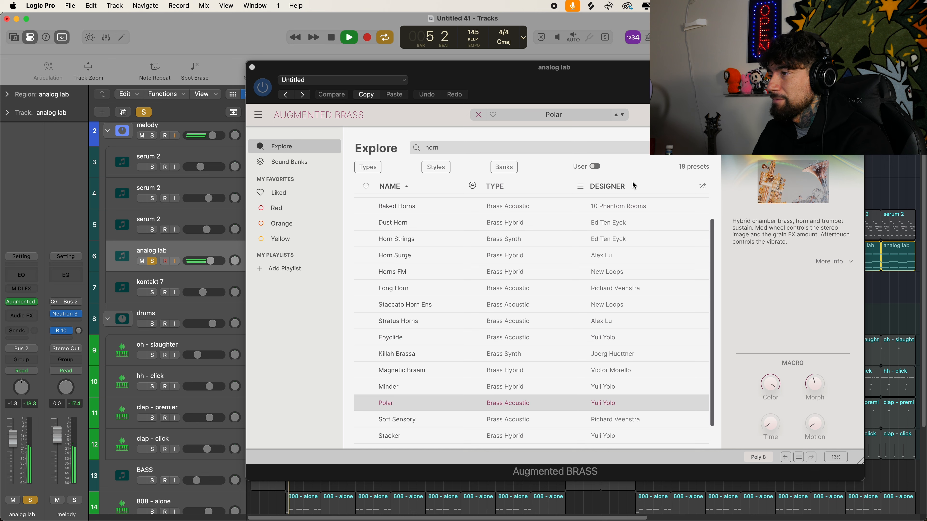
left_click(272, 74)
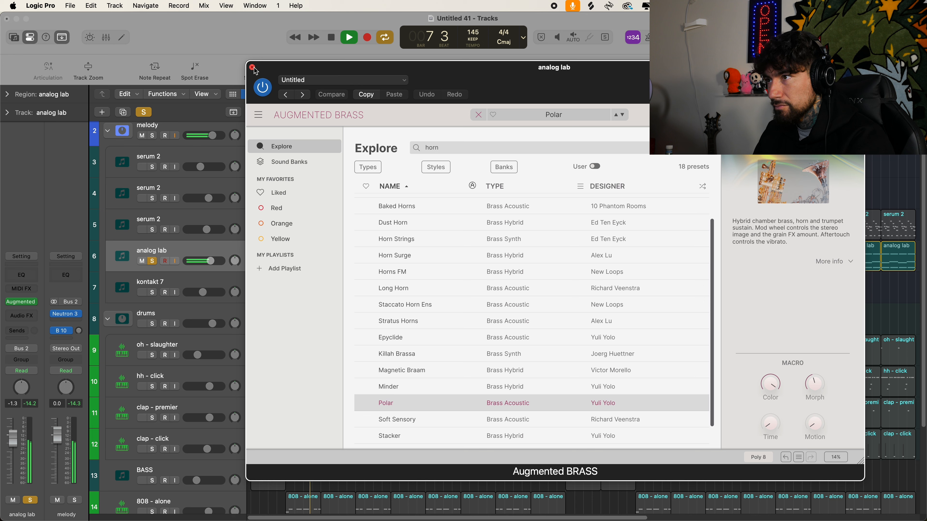
key("space")
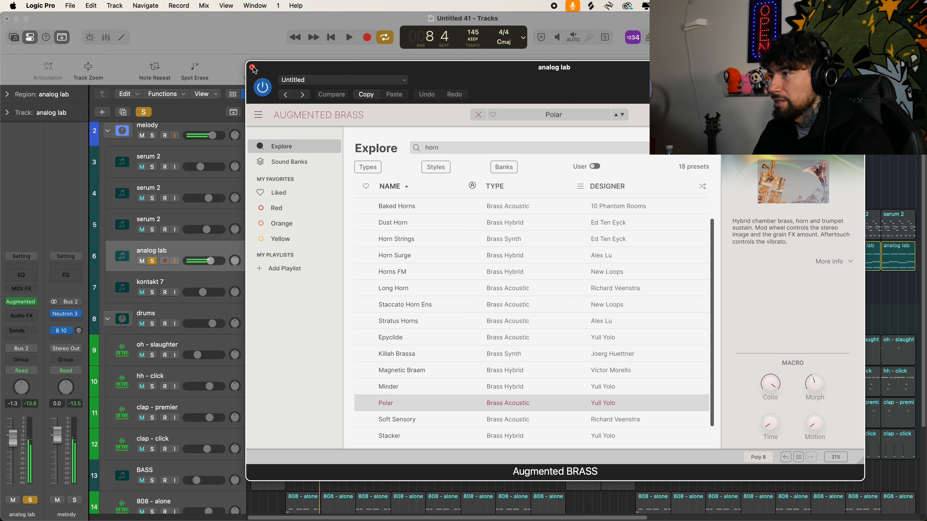
left_click(253, 68)
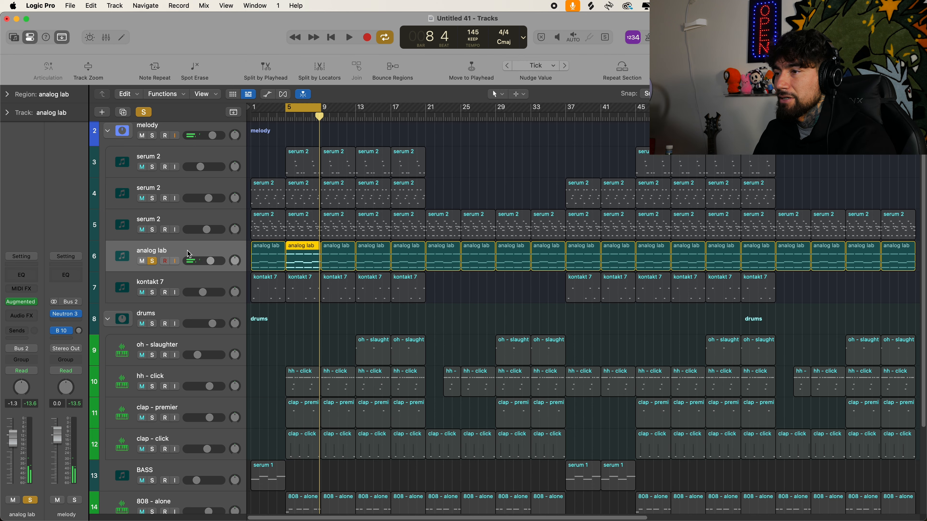
left_click(22, 303)
left_click(253, 70)
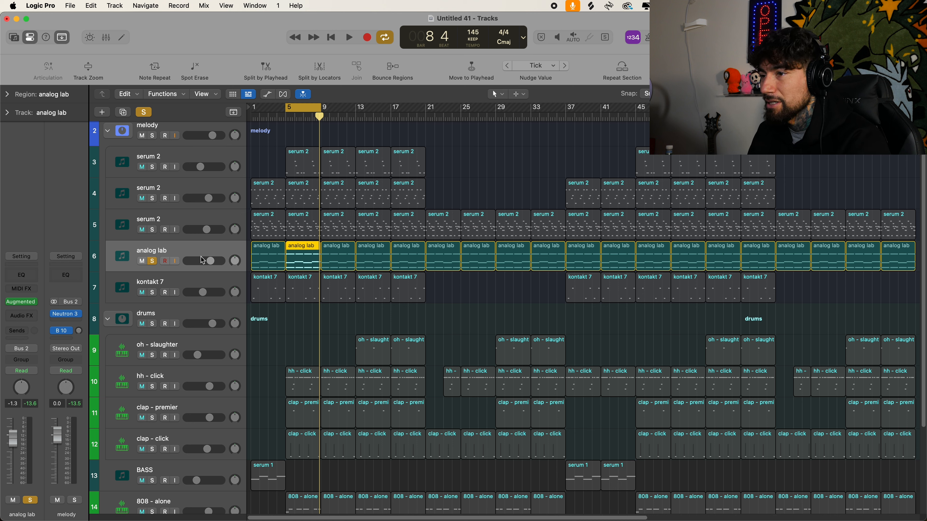
Unsolo the analog lab track, open the kontakt 7 track's EXHALE instrument and move its window clear of the track controls.
left_click(151, 263)
left_click(170, 282)
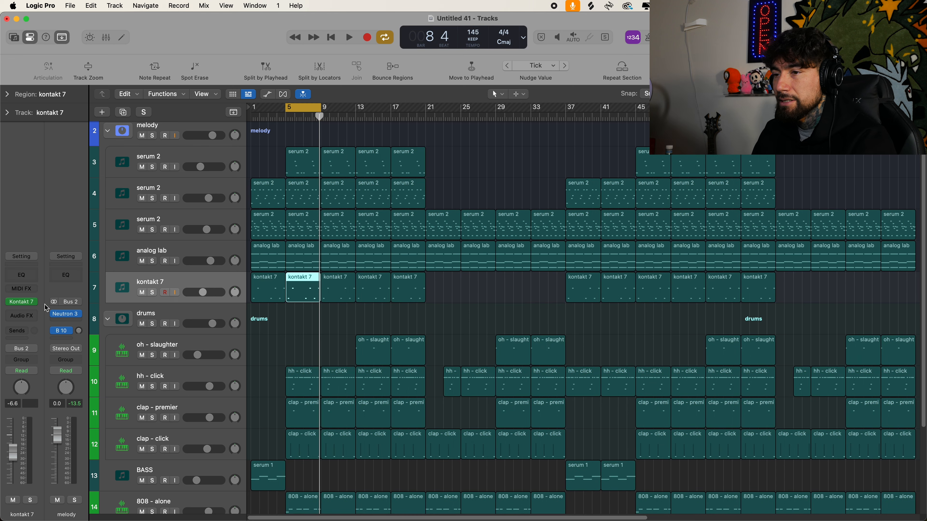
left_click(21, 303)
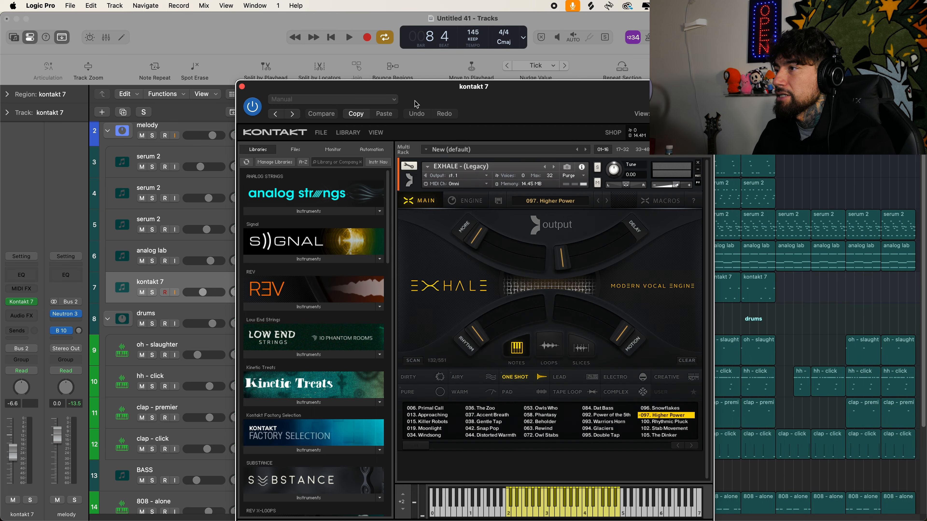
left_click_drag(512, 98, 485, 64)
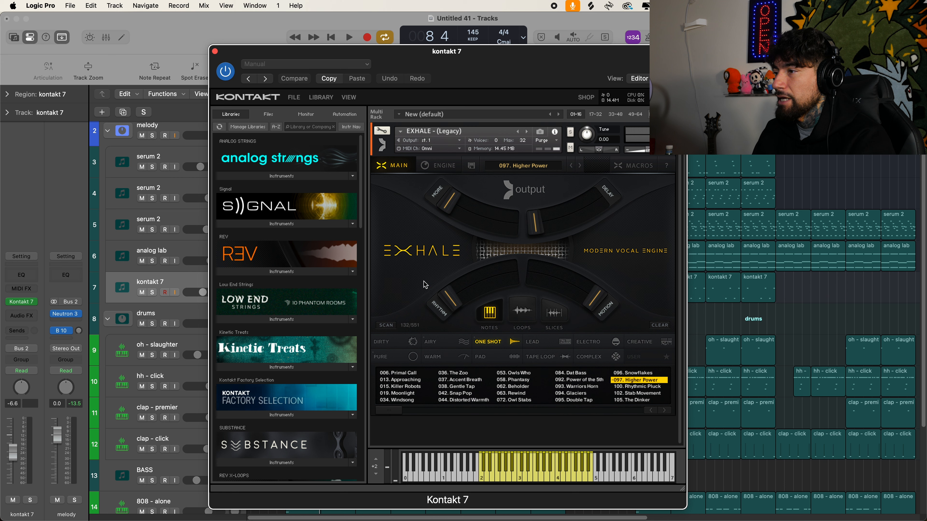
Solo the kontakt 7 track and listen to its Higher Power preset in the loop.
left_click(152, 293)
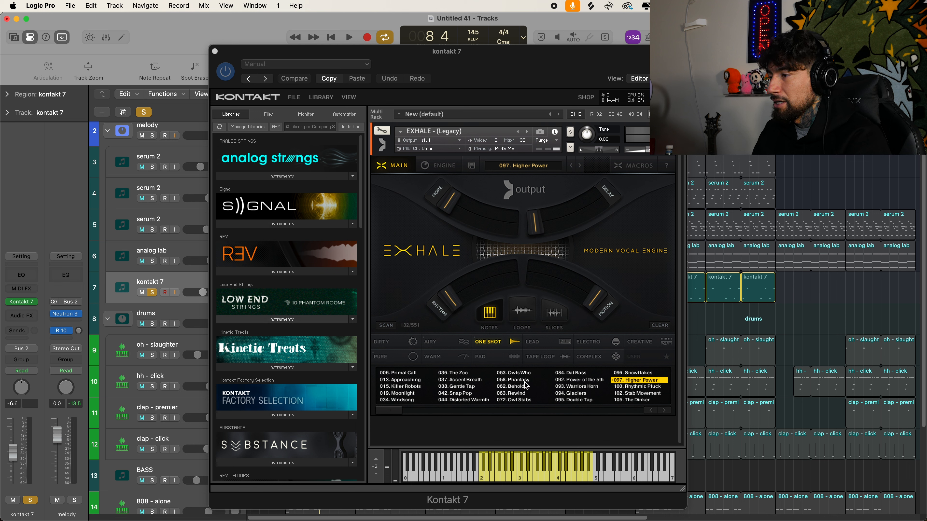
key("space")
left_click_drag(462, 70, 470, 67)
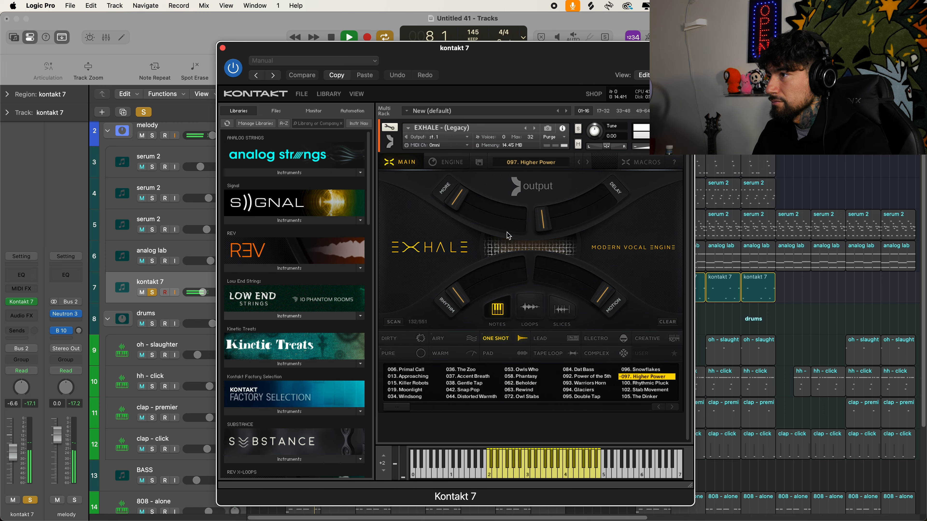
key("space")
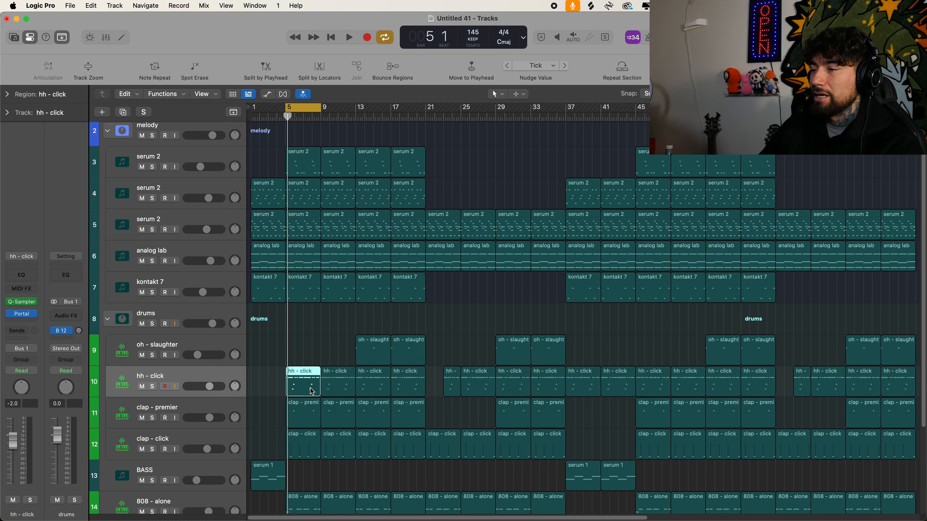
Solo the hh - click track, examine its Portal effect's XY view and preset categories, and close the effect window.
left_click(152, 387)
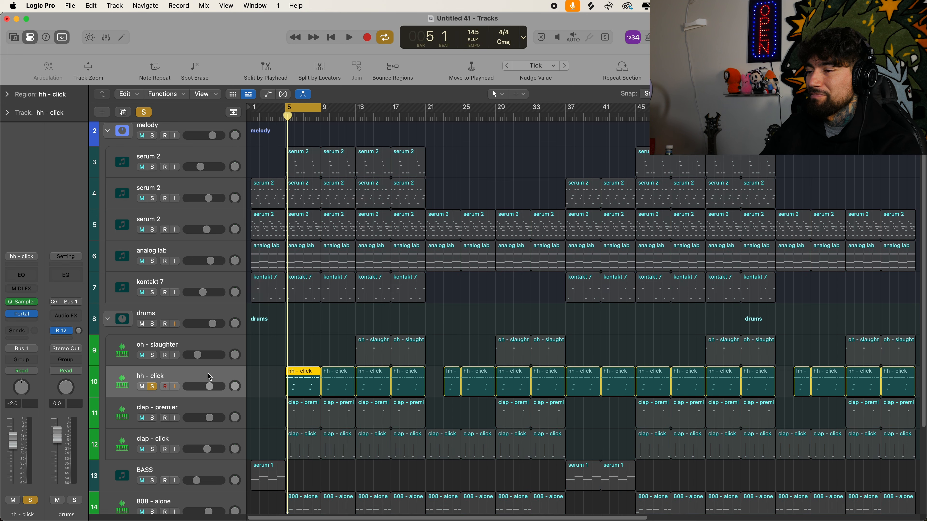
left_click(28, 316)
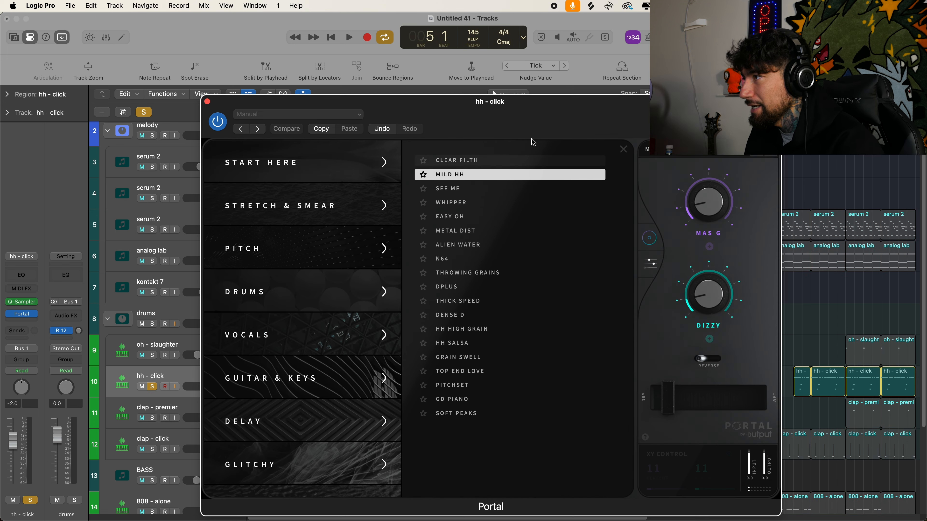
left_click(717, 146)
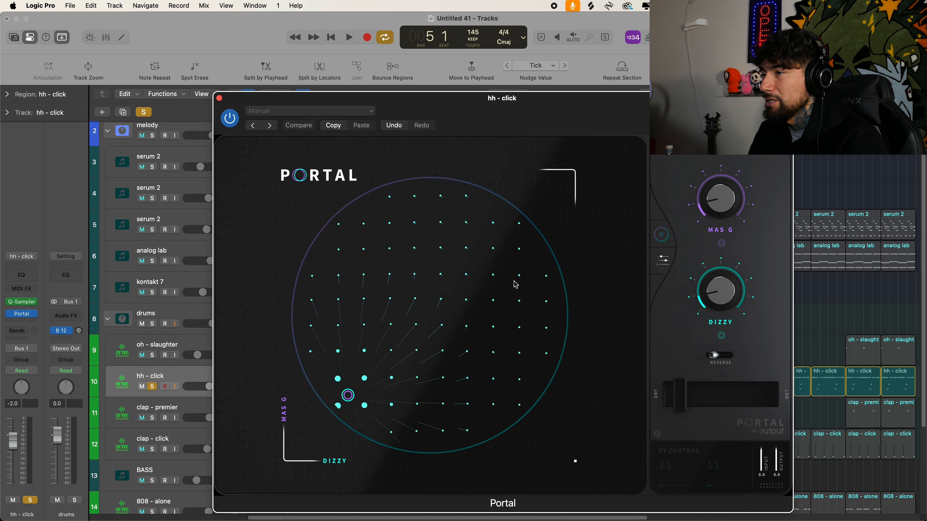
left_click(708, 146)
scroll(379, 356, "down", 10)
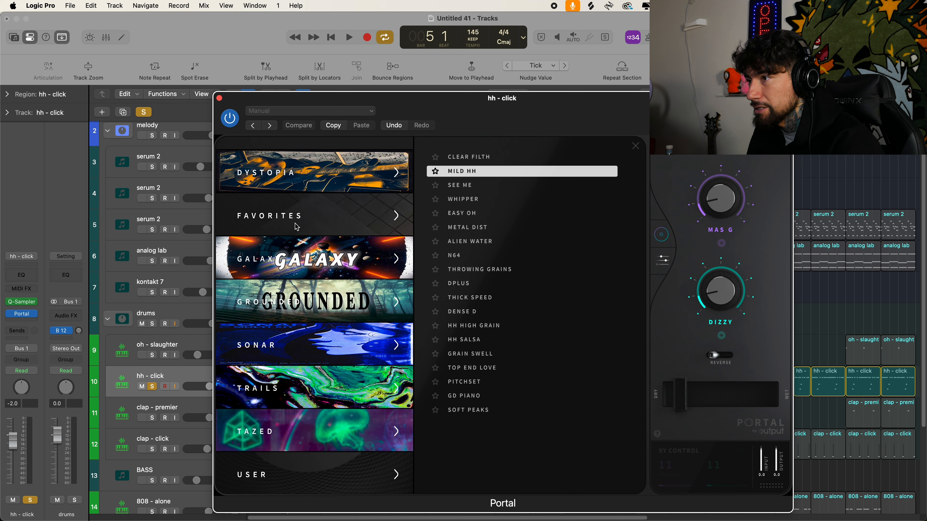
scroll(323, 292, "up", 3)
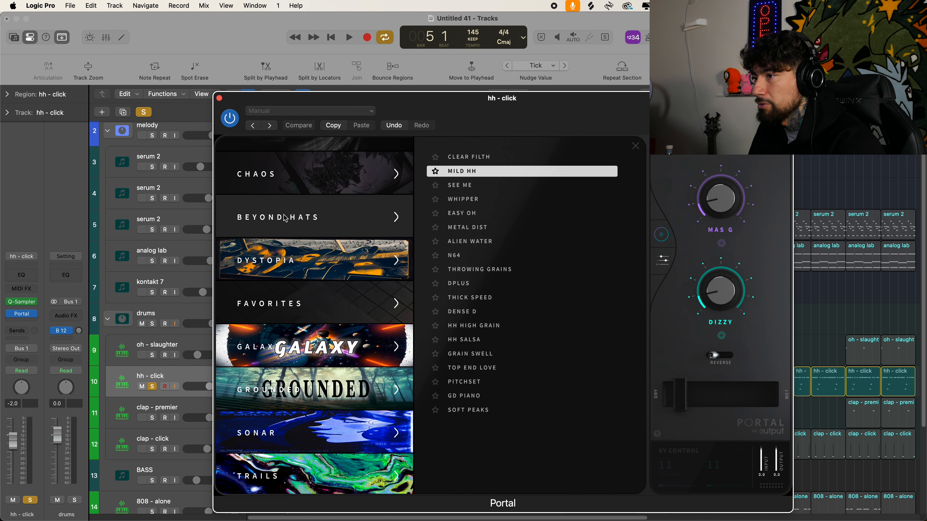
left_click(219, 97)
Open the first hh - click region in the Piano Roll, and play the loop with the Portal effect window reopened.
scroll(342, 345, "down", 2)
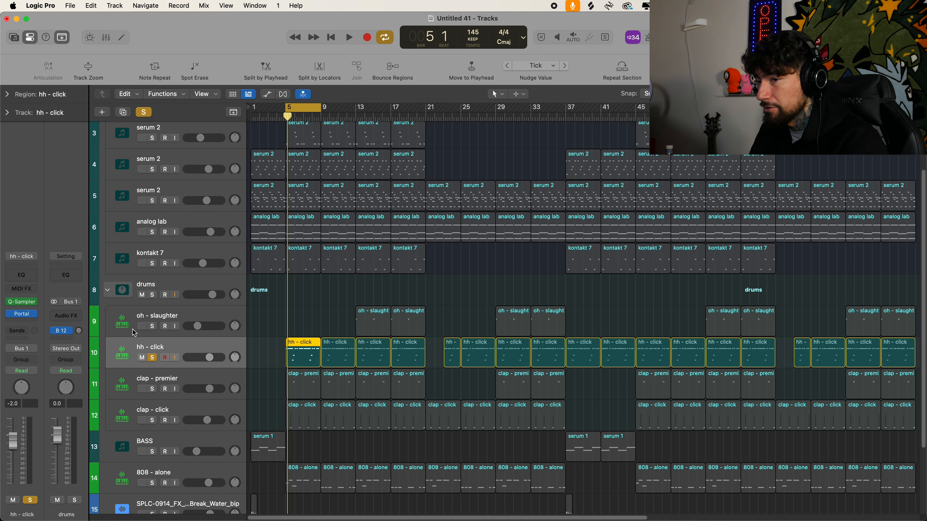
double_click(303, 350)
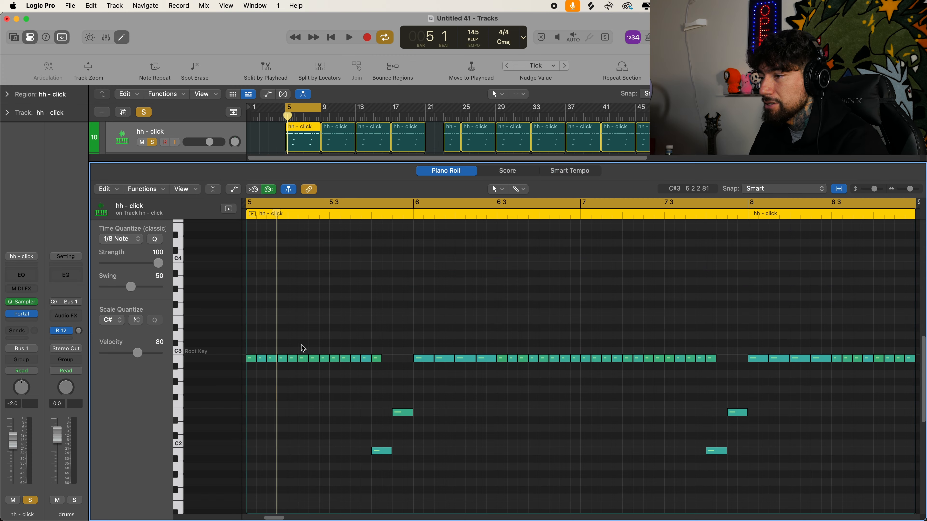
left_click(28, 315)
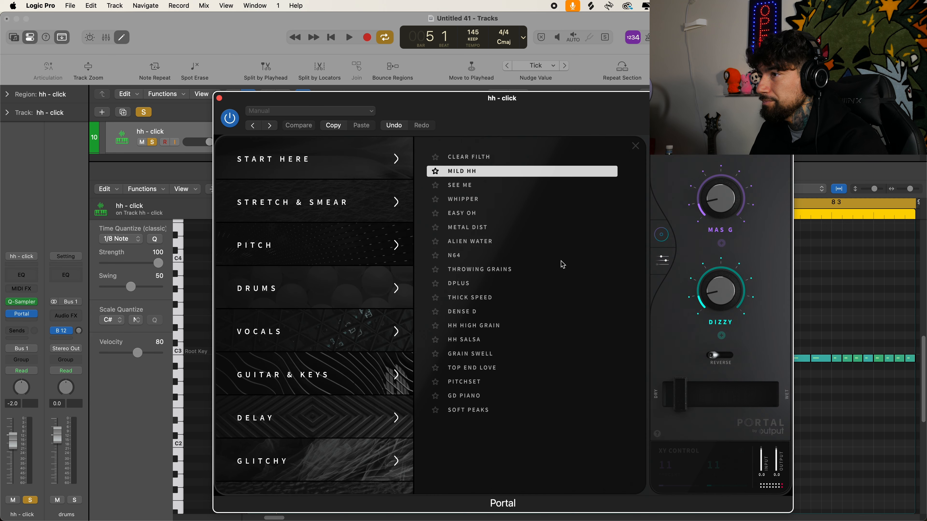
key("space")
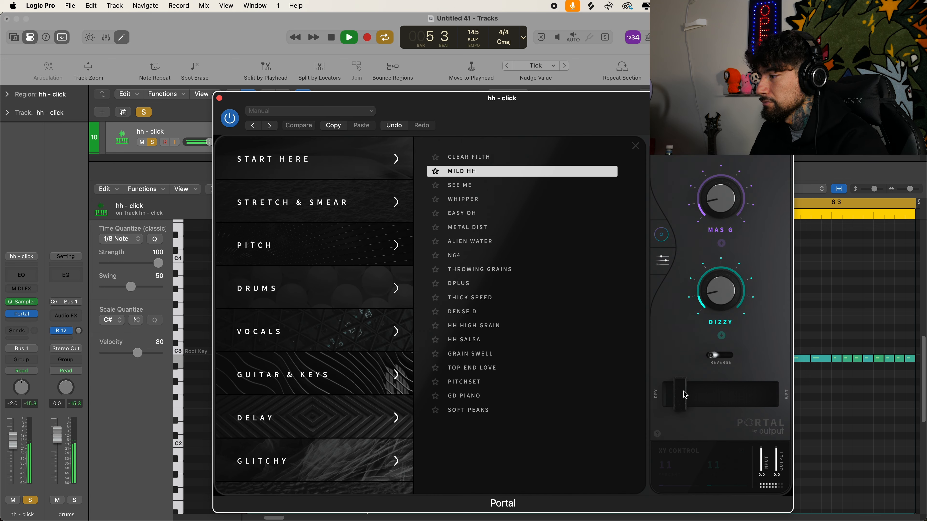
Try Portal's Dry/Wet at 100 percent, set it to 10 percent, then close the effect window and stop playback.
left_click_drag(685, 395, 798, 395)
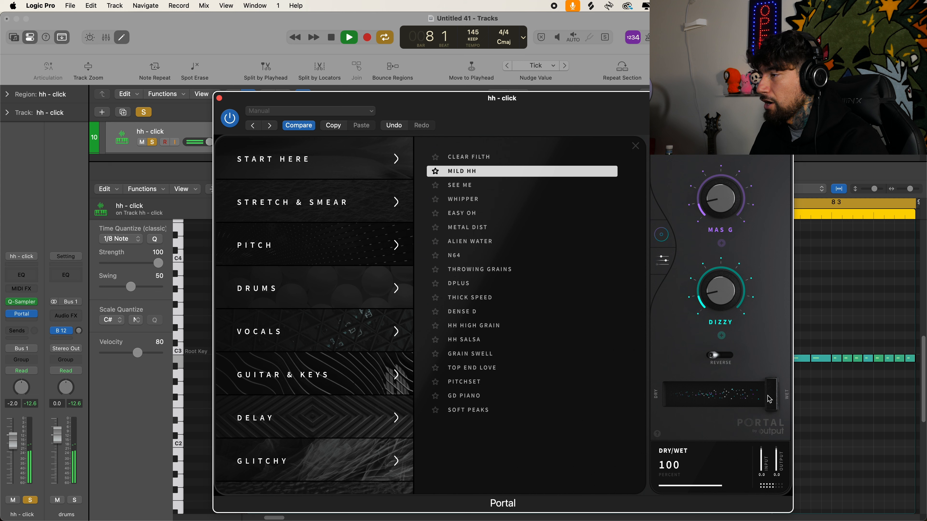
left_click_drag(769, 399, 685, 398)
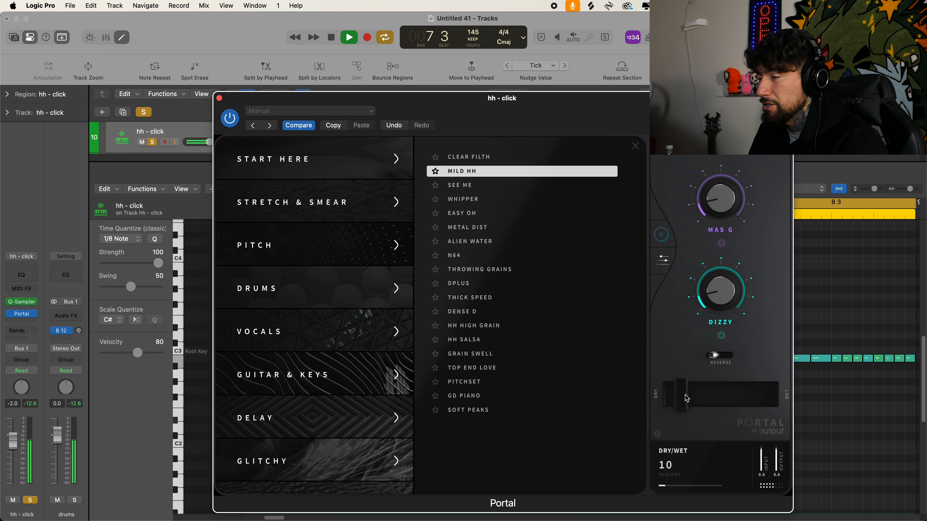
left_click(219, 98)
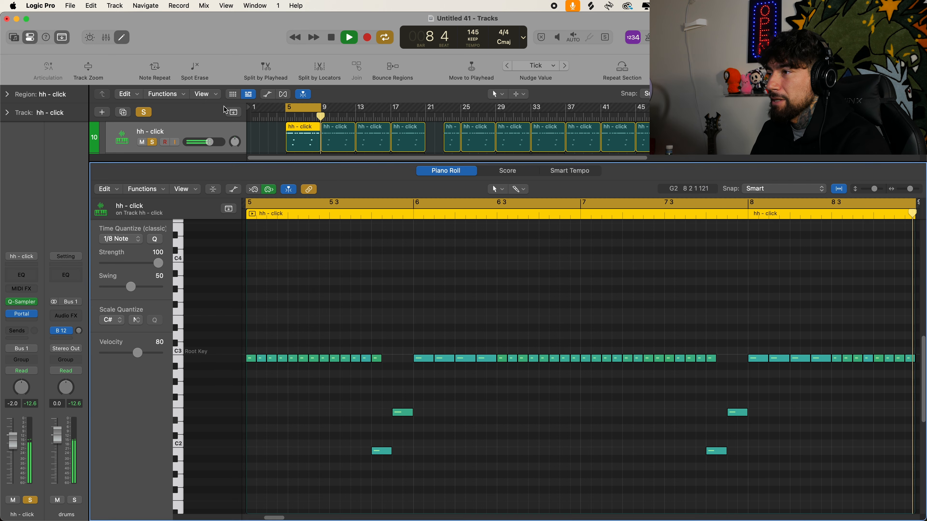
key("space")
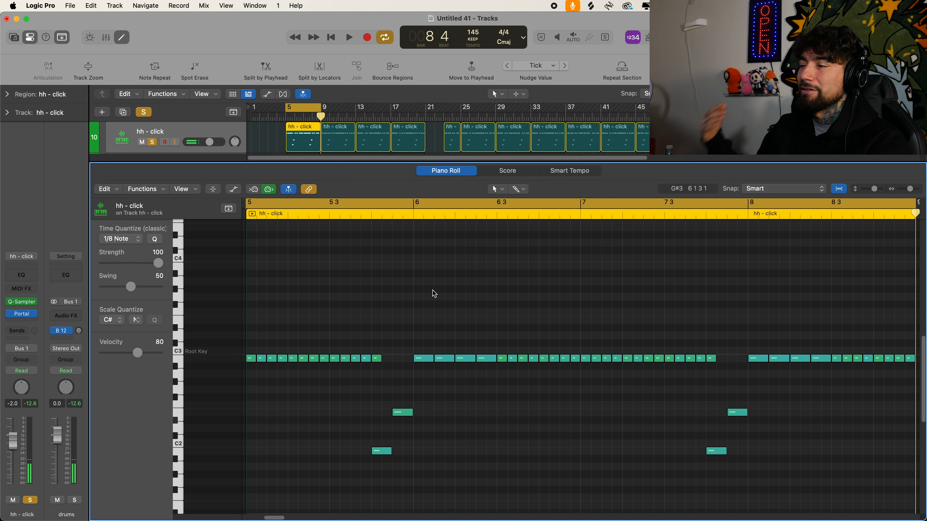
Listen to the hi-hat loop once more, close the Piano Roll and unsolo the hh - click track.
key("space")
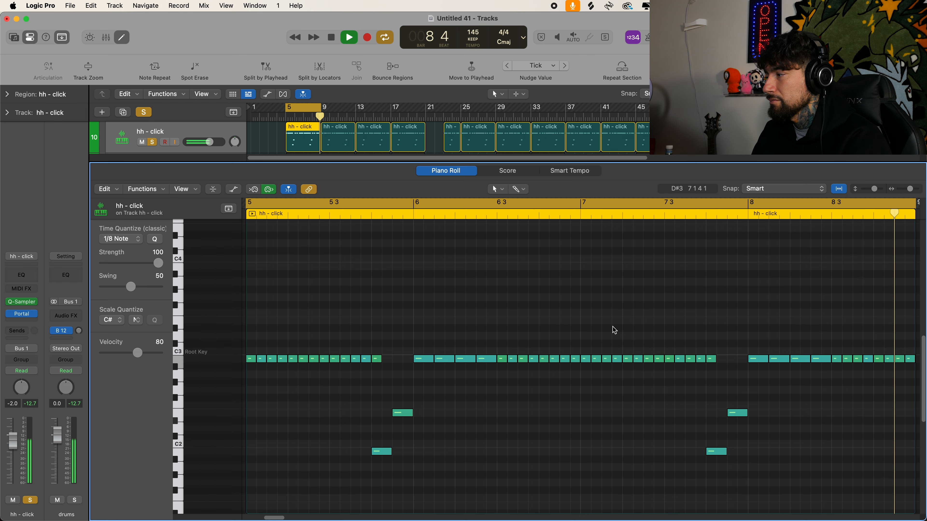
key("space")
key("p")
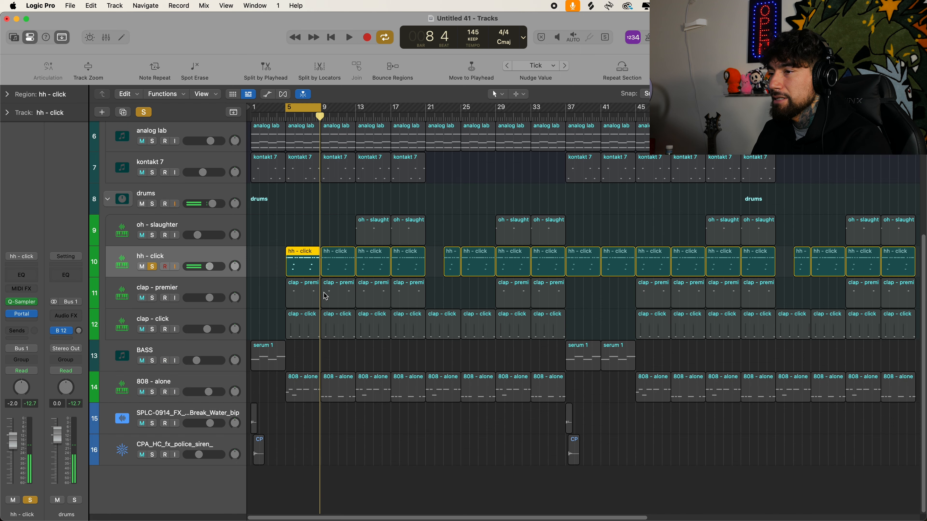
left_click(152, 268)
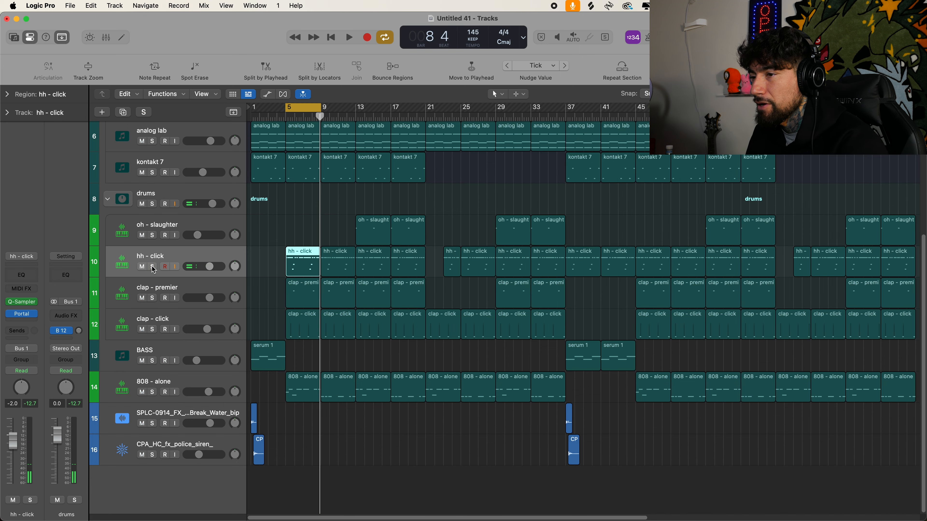
Look over the two clap tracks, move the cycle range to bars 1 to 5 and solo the BASS track.
left_click(187, 294)
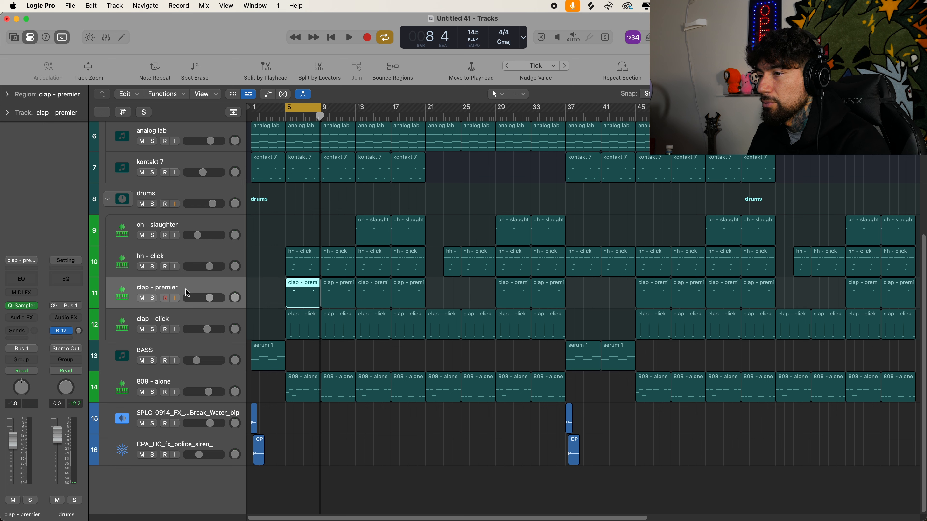
left_click(184, 326)
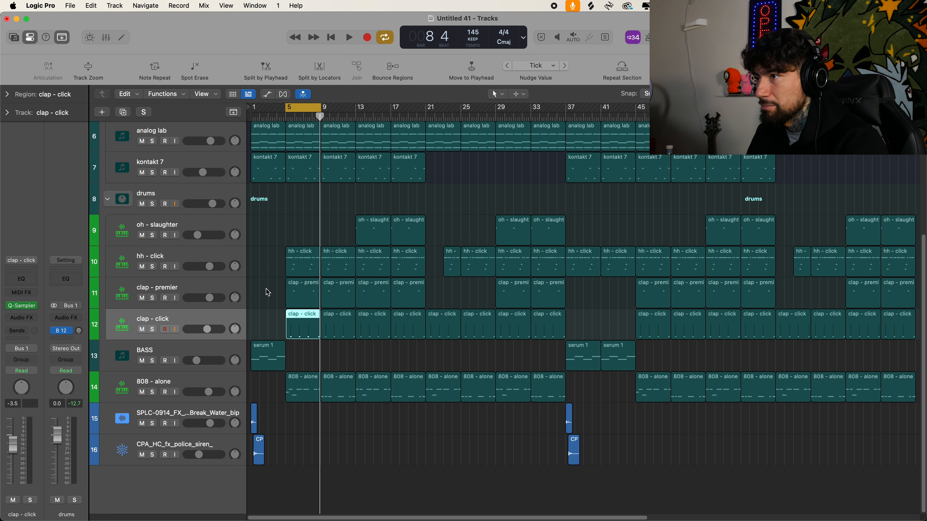
left_click_drag(305, 108, 270, 108)
left_click(197, 348)
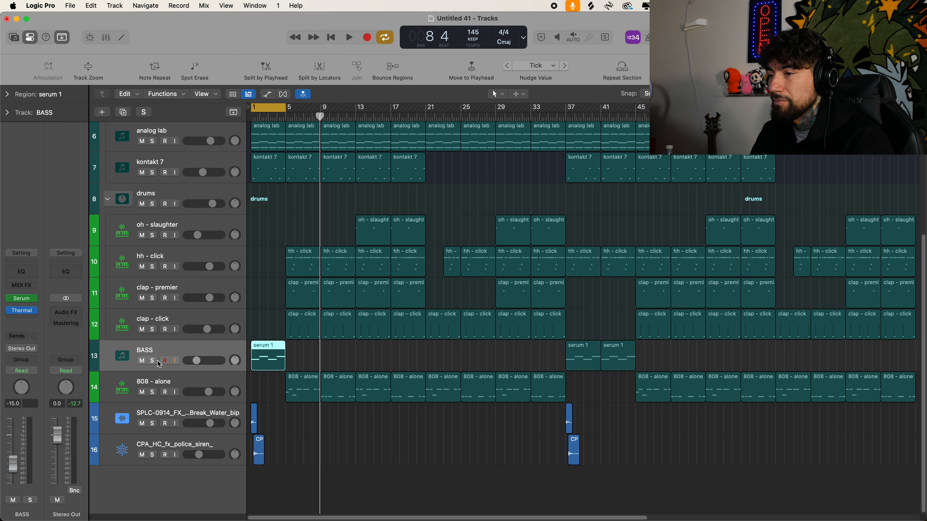
key("s")
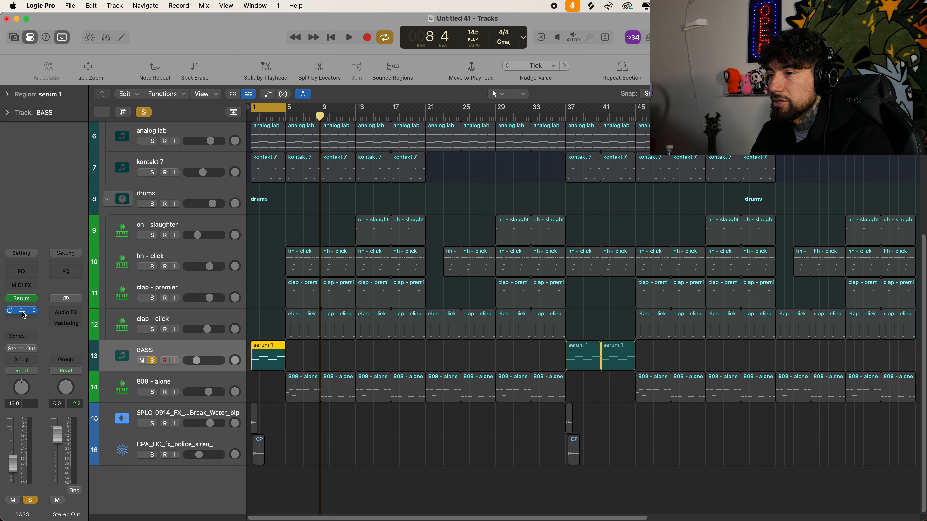
Open the BASS track's Thermal effect and examine its preset list, advanced controls and main XY view.
left_click(22, 310)
scroll(327, 303, "down", 10)
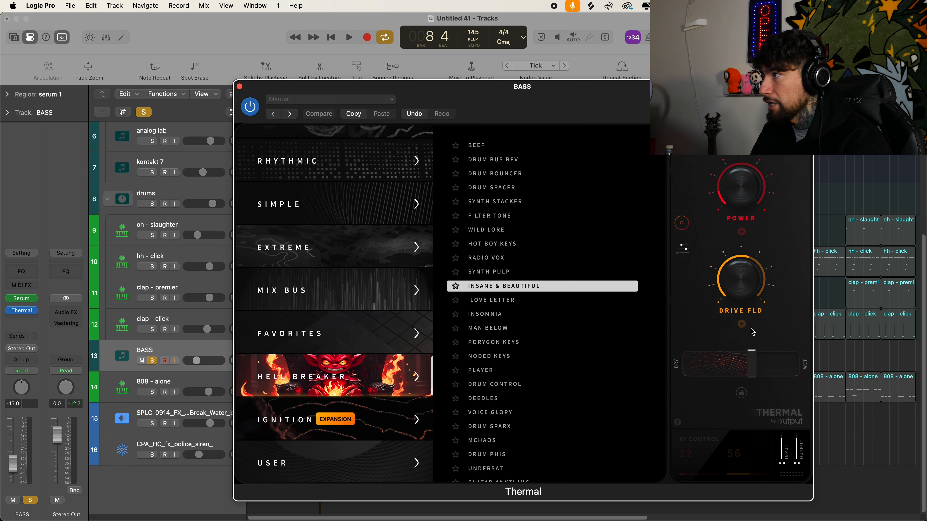
left_click(682, 249)
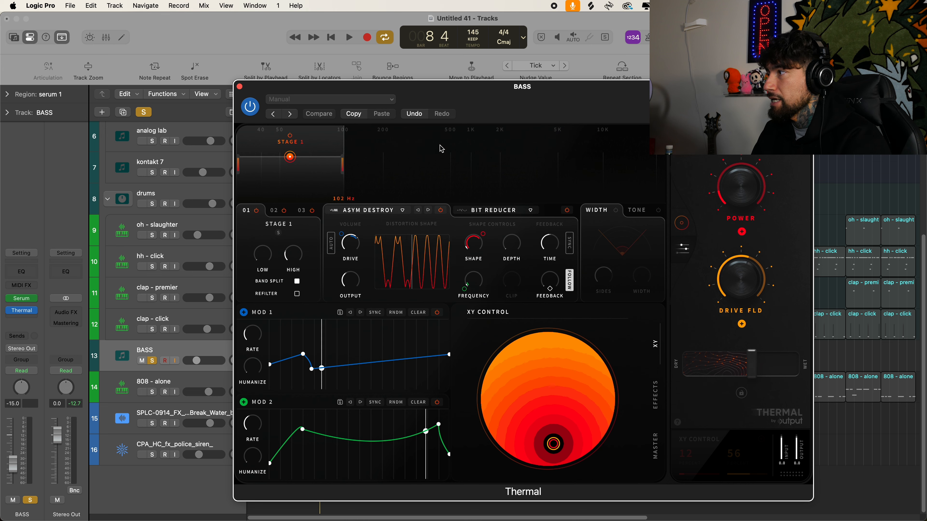
left_click(685, 224)
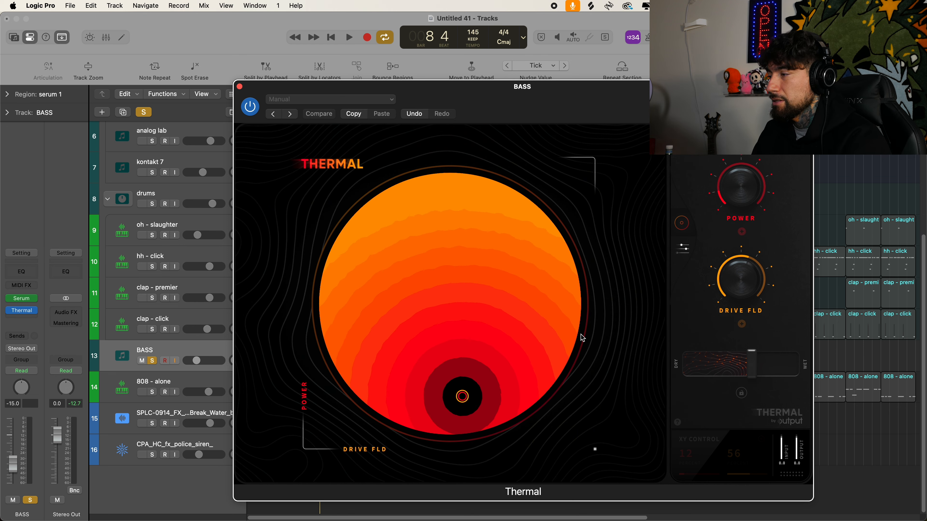
Set Thermal's Dry/Wet to 0 percent and listen to the dry BASS loop.
left_click_drag(744, 372, 667, 376)
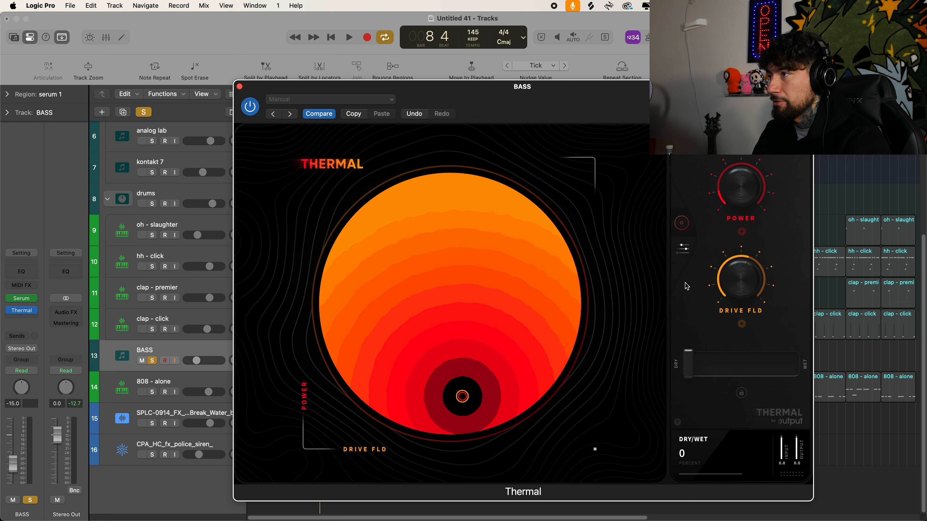
key("space")
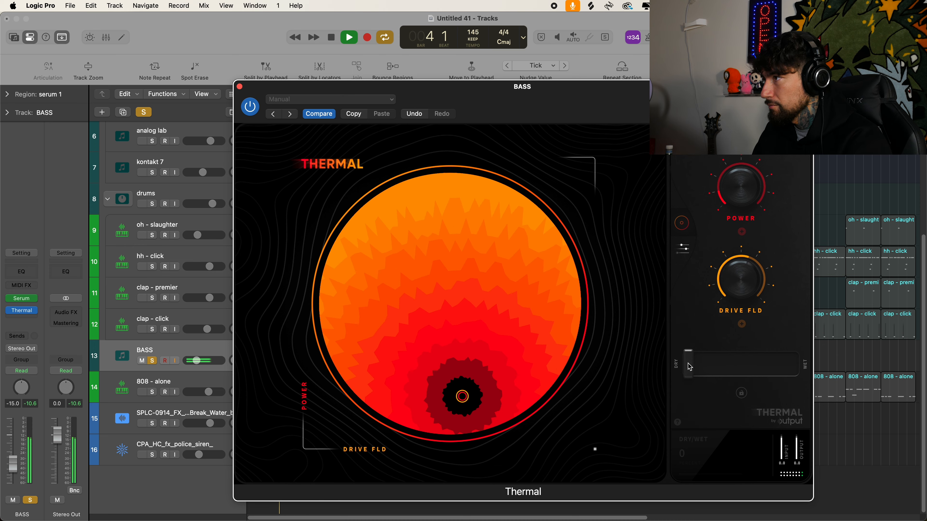
key("space")
Set Thermal's Dry/Wet to 64 percent and Power to about 21 during loop playback, then close the effect and unsolo BASS.
left_click_drag(689, 366, 761, 366)
key("space")
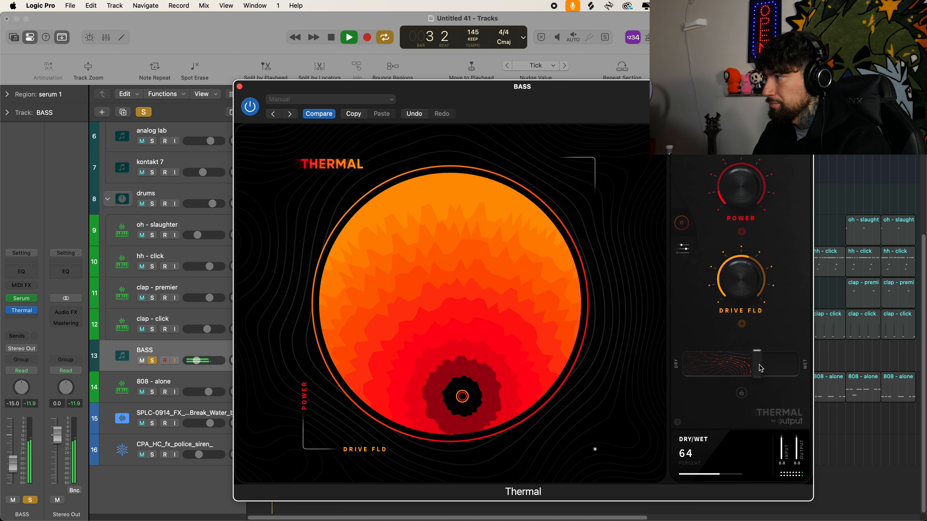
left_click_drag(745, 188, 739, 186)
key("space")
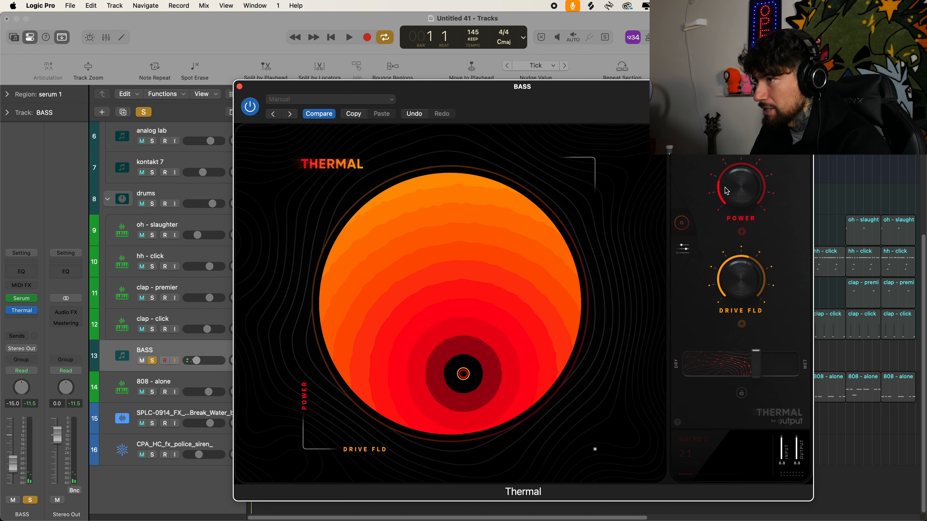
left_click(239, 86)
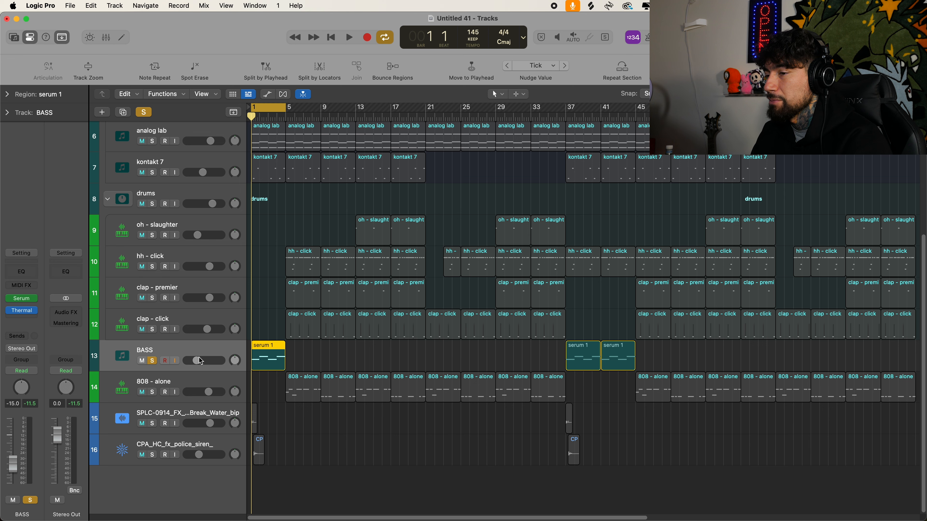
left_click(153, 361)
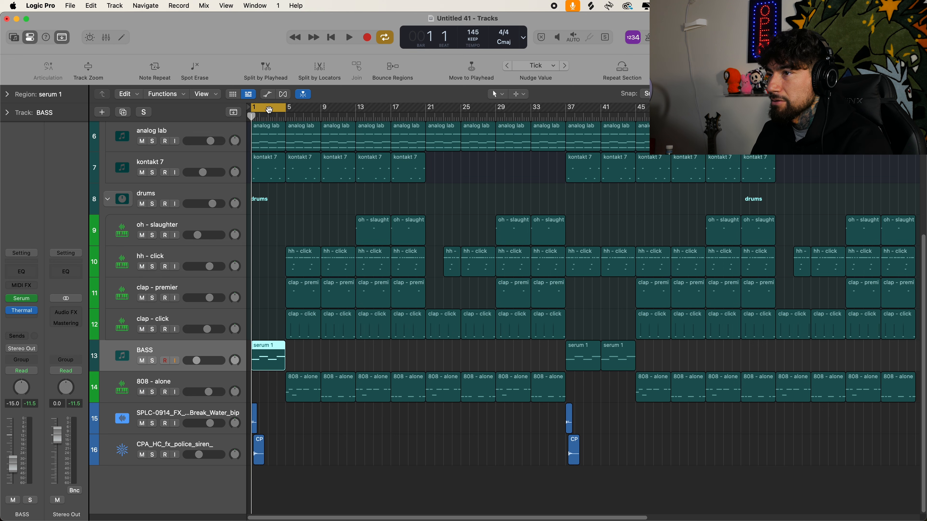
Turn off cycling and play the full arrangement from bar 1 to about bar 8, looking over the tracks.
scroll(268, 109, "up", 3)
key("space")
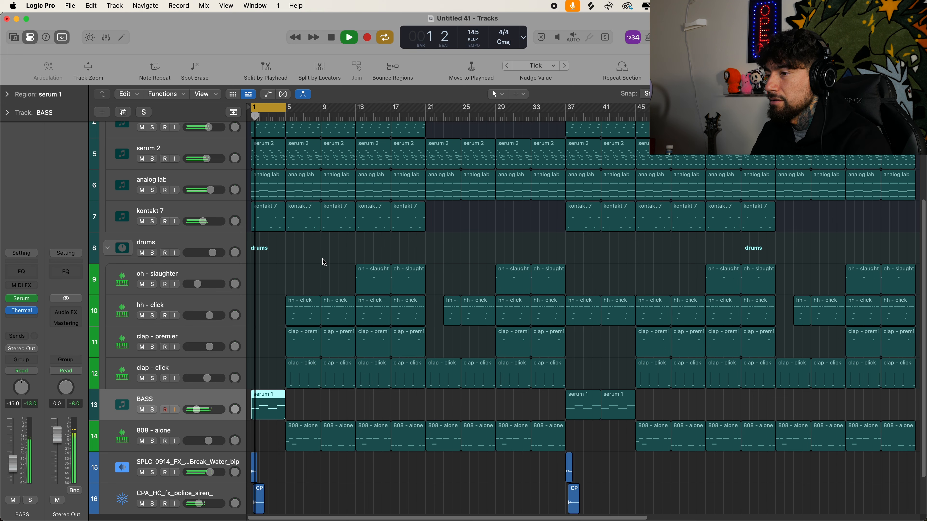
key("c")
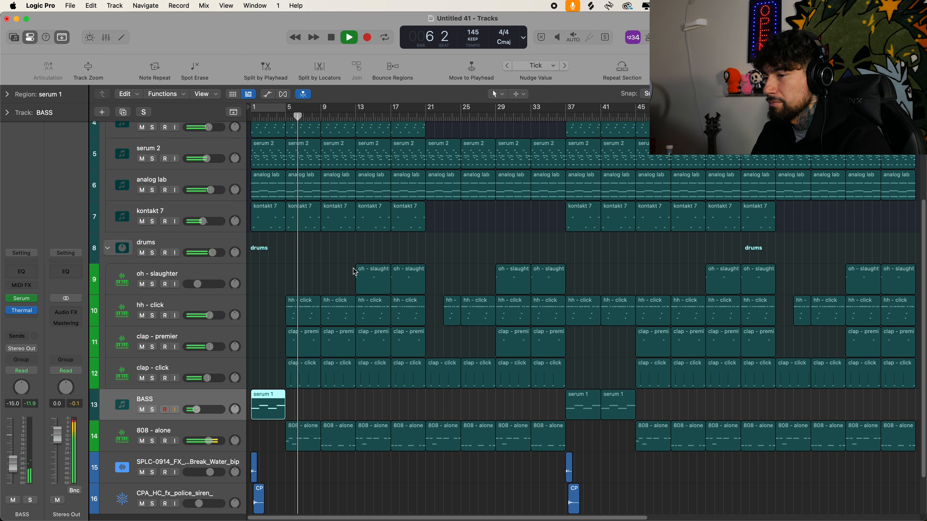
scroll(355, 271, "up", 5)
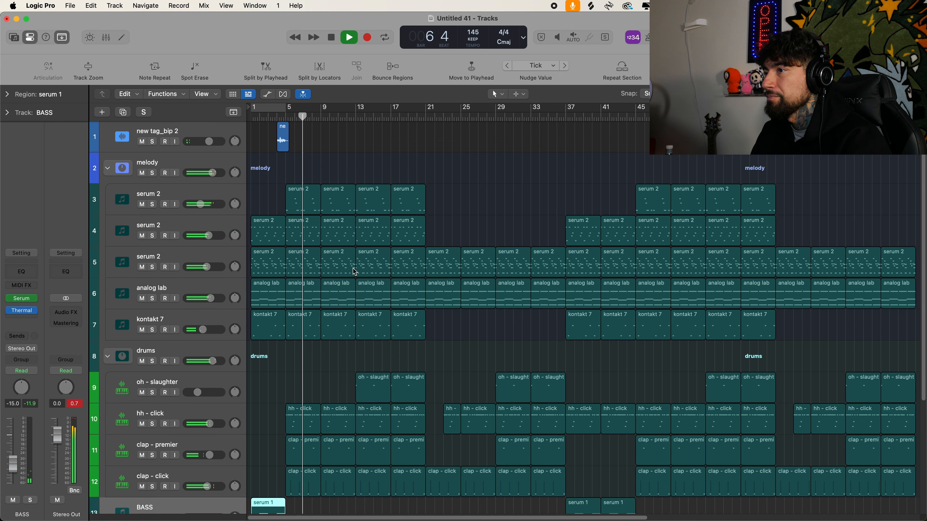
left_click(473, 185)
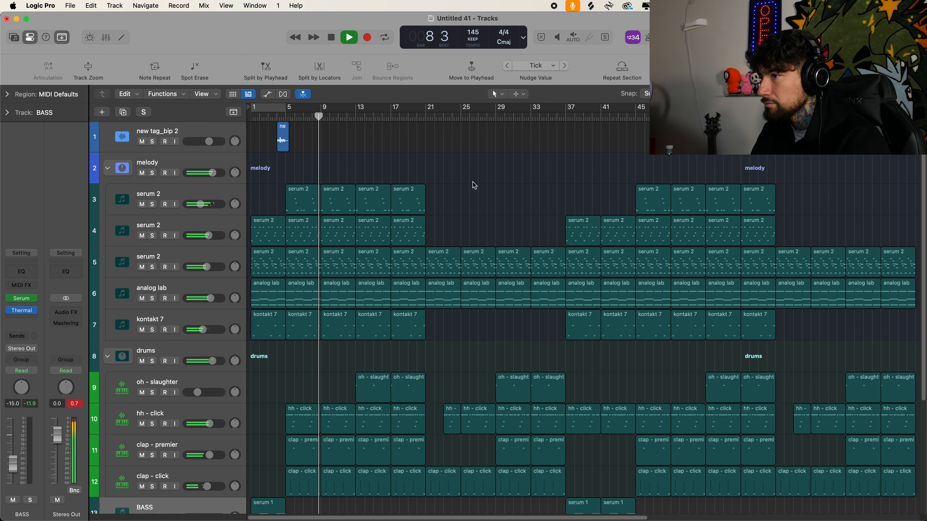
key("space")
Set the cycle range to bars 9 to 13, solo the first serum 2 melody track and select its bar 9 region.
left_click_drag(321, 111, 356, 111)
left_click(183, 197)
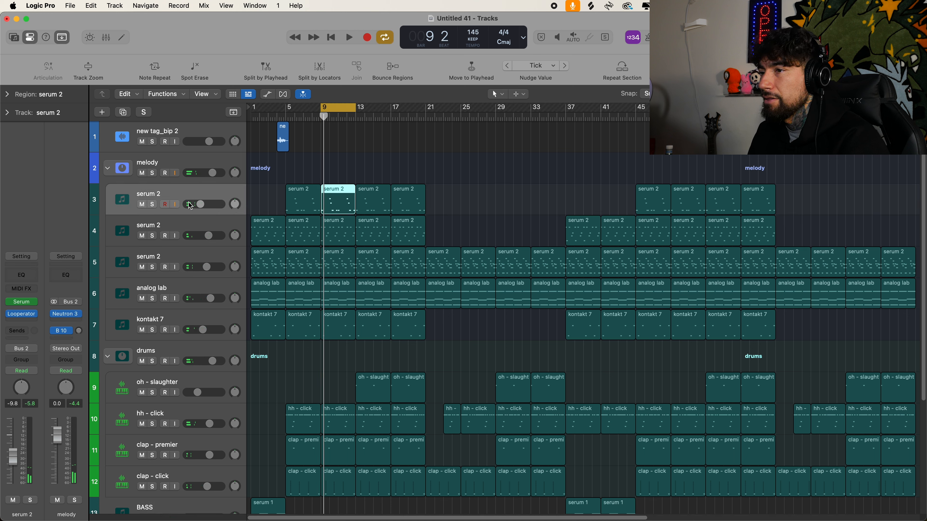
left_click(152, 205)
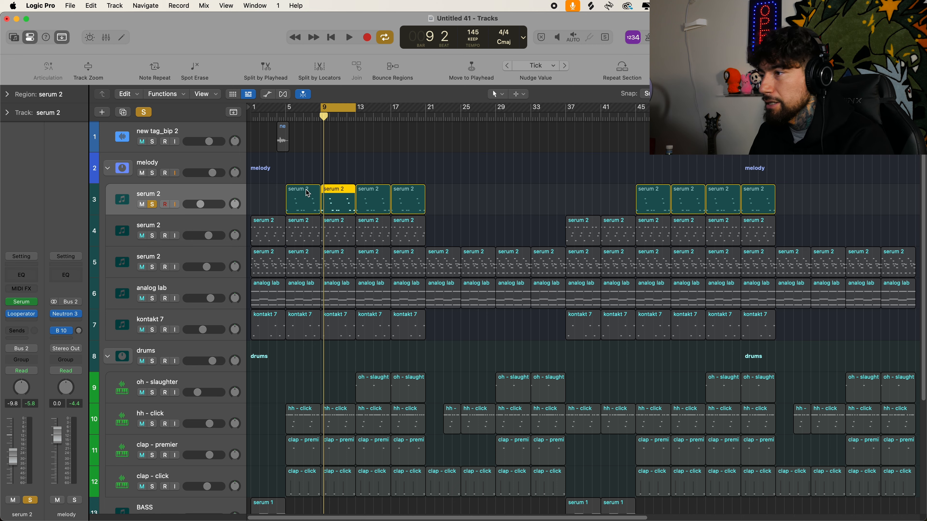
left_click(339, 147)
left_click(338, 194)
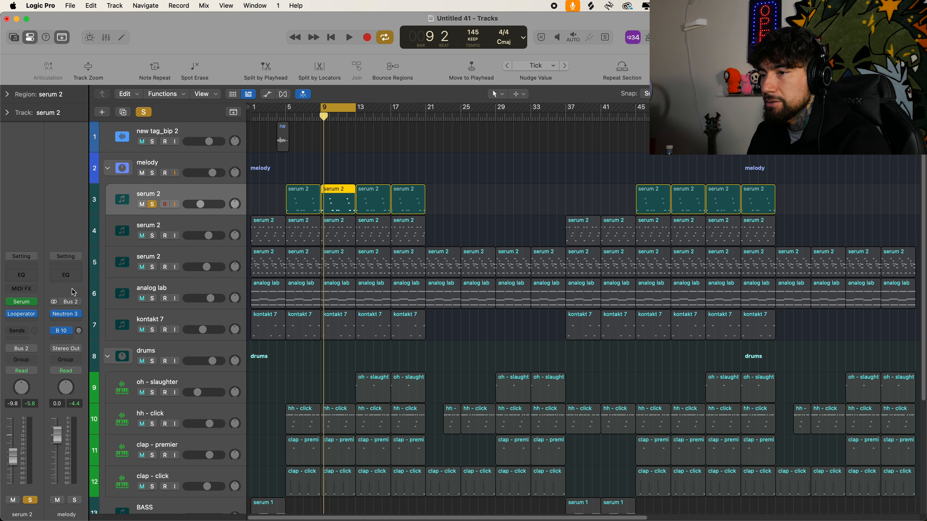
Open the serum 2 track's Looperator effect, look through its Vertigo Bank presets and close the effect.
left_click(25, 314)
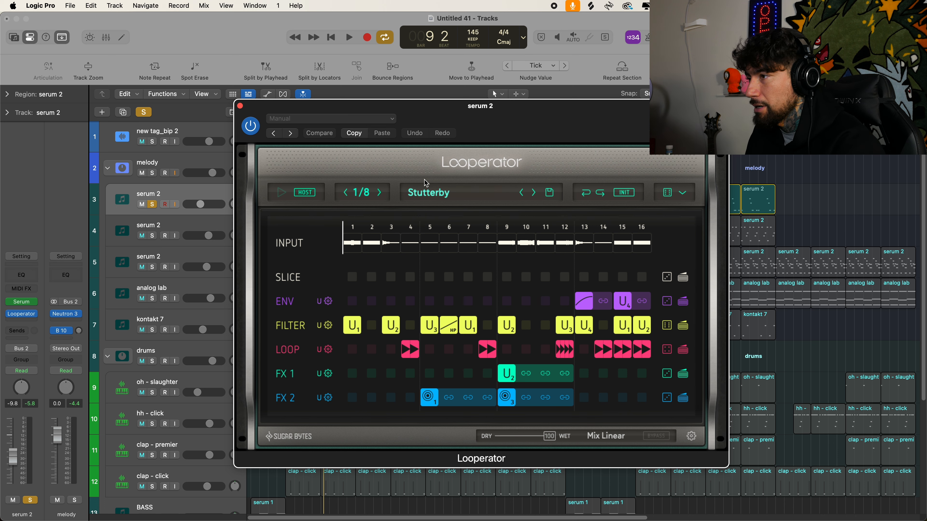
left_click(418, 192)
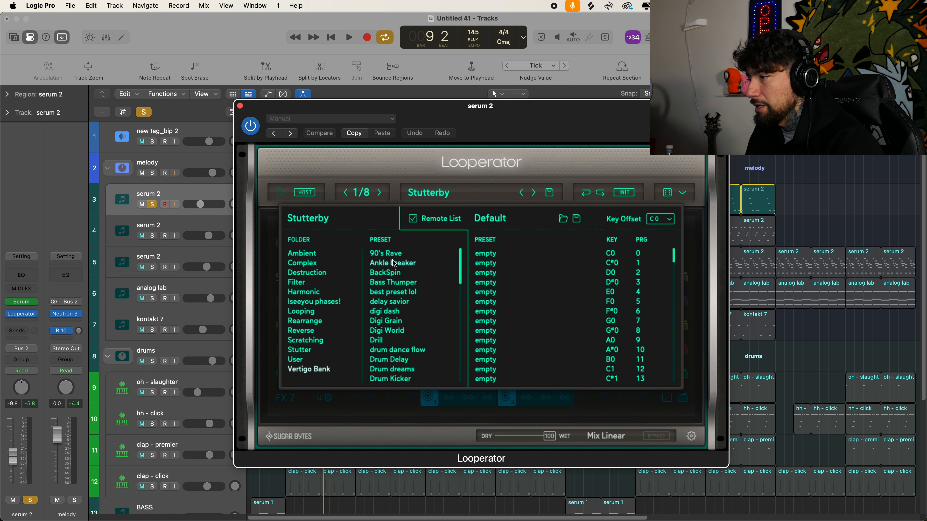
scroll(394, 263, "down", 15)
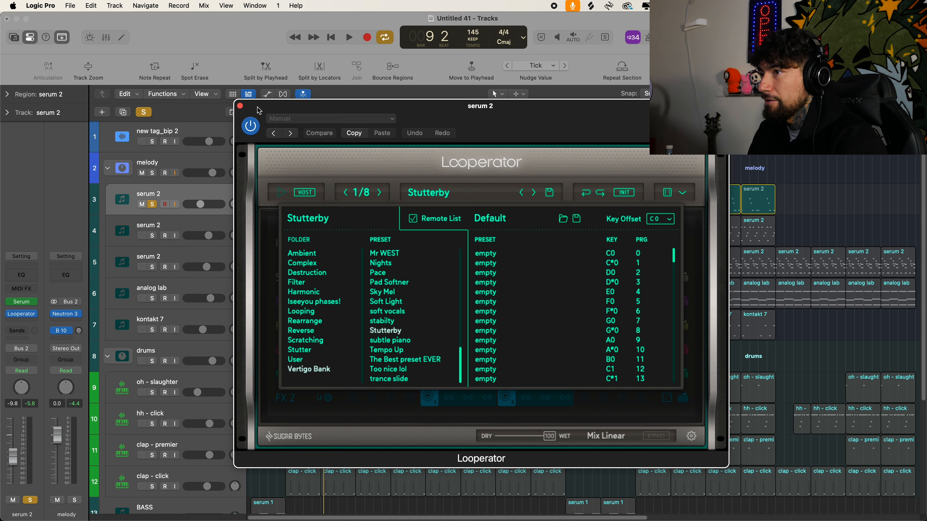
left_click(240, 106)
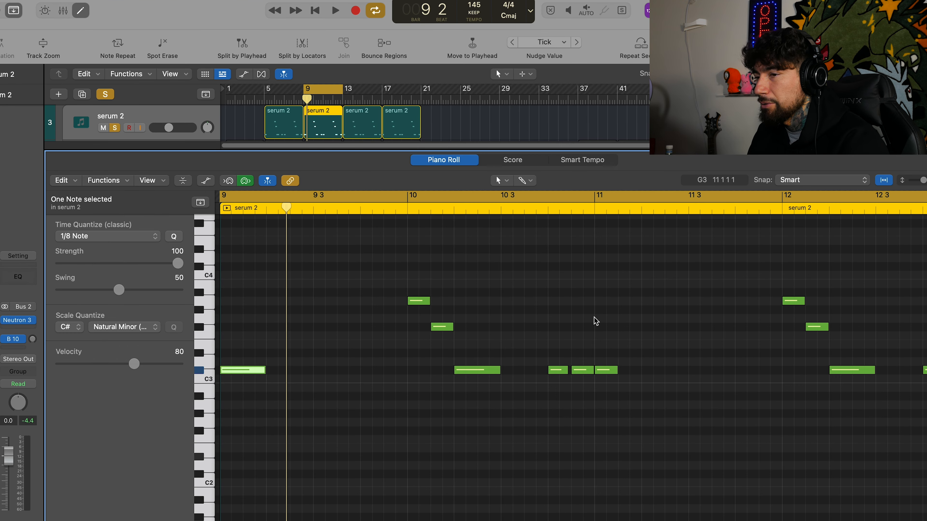
Listen to the serum 2 region's notes in the Piano Roll, and reopen Looperator to watch it during playback.
left_click(595, 322)
key("space")
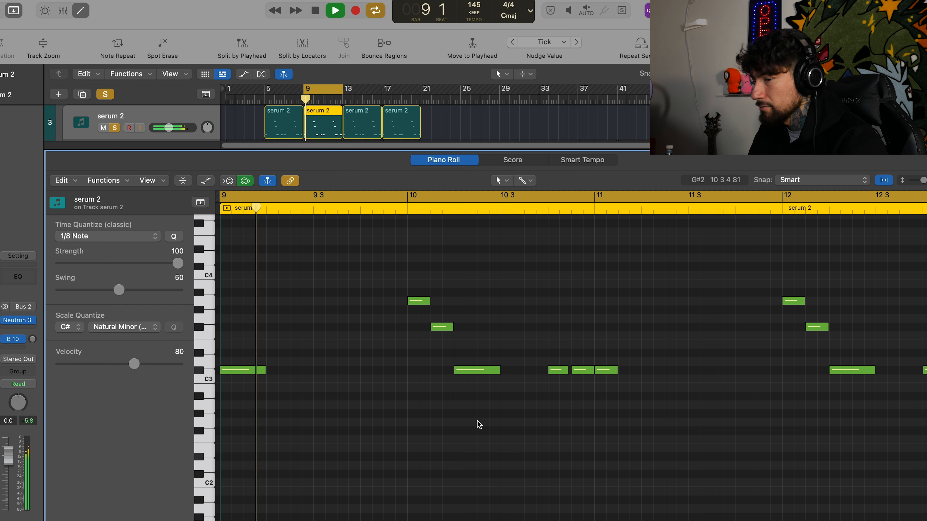
key("space")
left_click(1, 320)
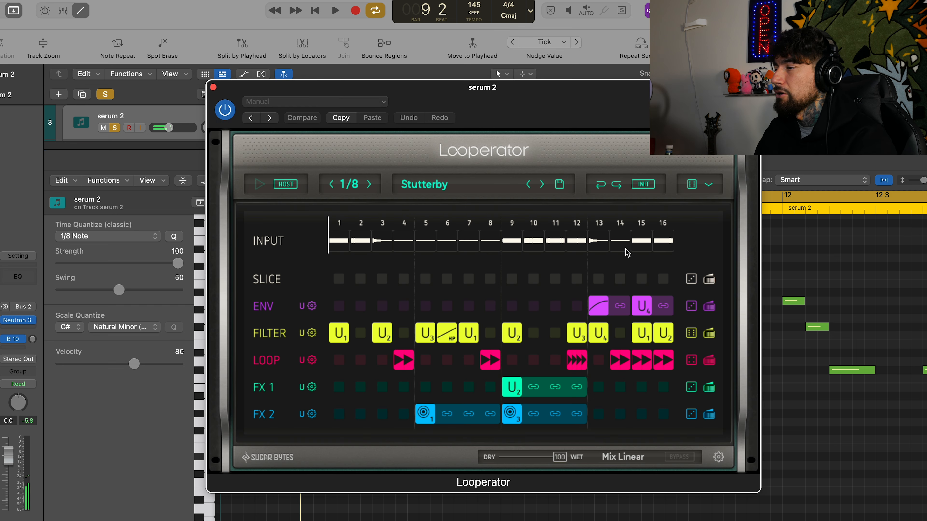
key("space")
key("space")
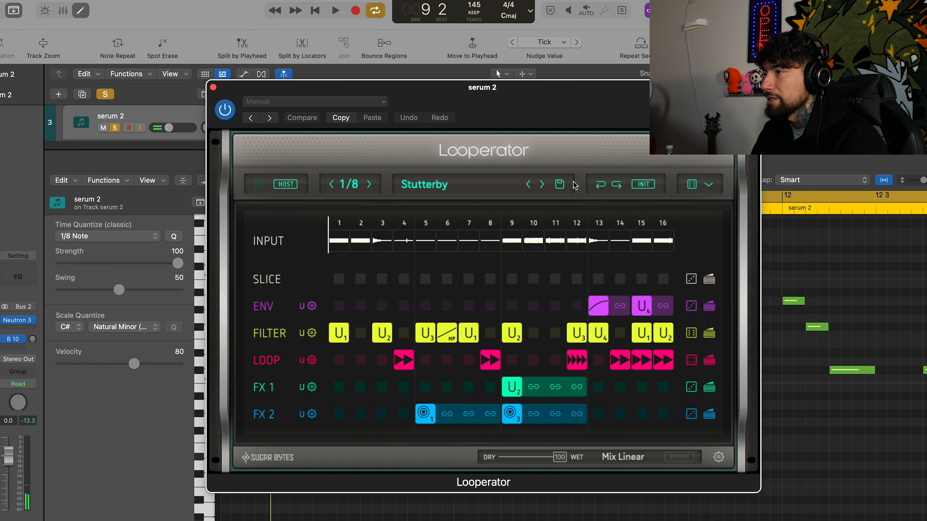
Audition Looperator's 1/4 and 1/2 rates on the serum 2 loop, return it to 1/8 and close the effect.
left_click_drag(528, 98, 532, 122)
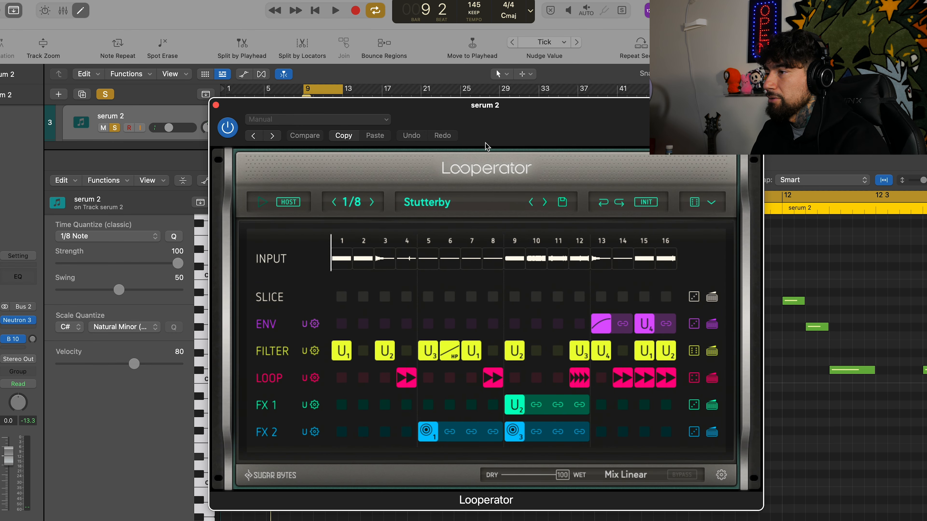
left_click(335, 203)
key("space")
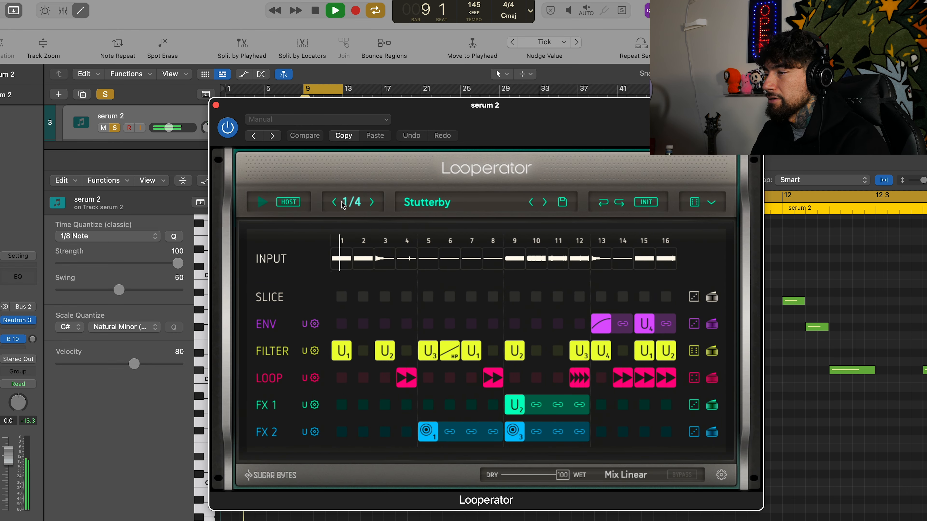
left_click(372, 204)
key("space")
key("space")
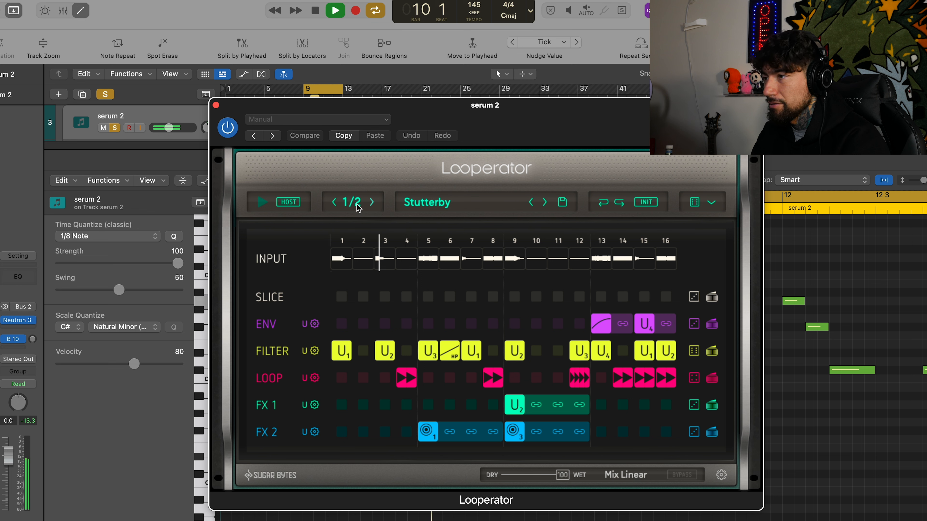
key("space")
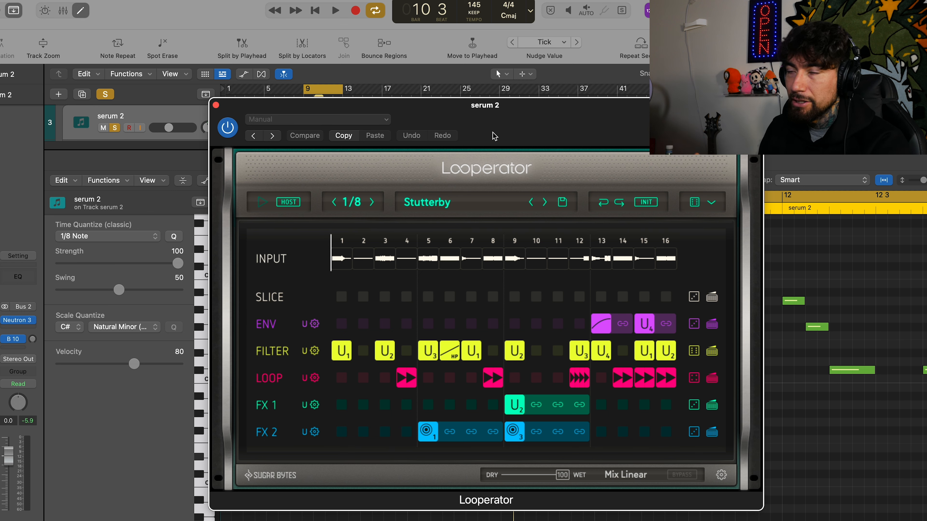
left_click(216, 105)
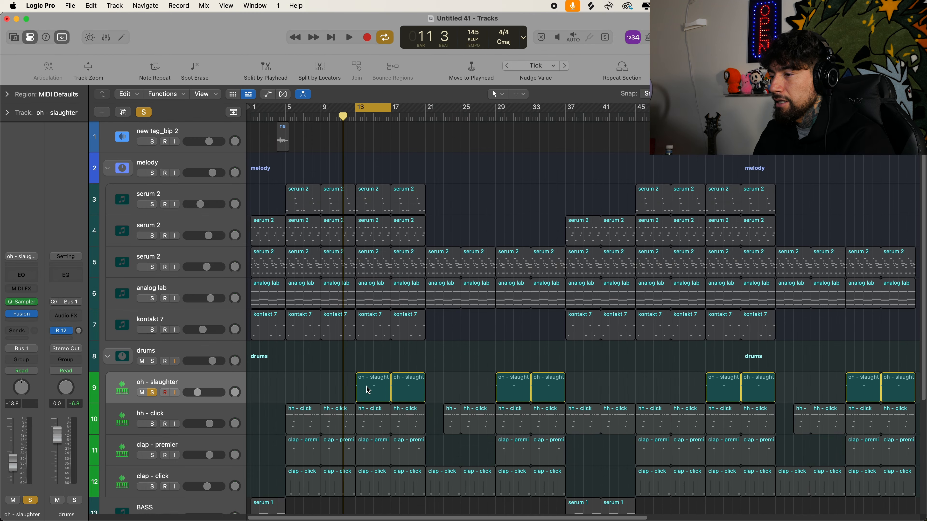
Open the oh - slaughter region at bar 13 and examine its notes and the track's Fusion effect with the Anodized preset.
double_click(373, 378)
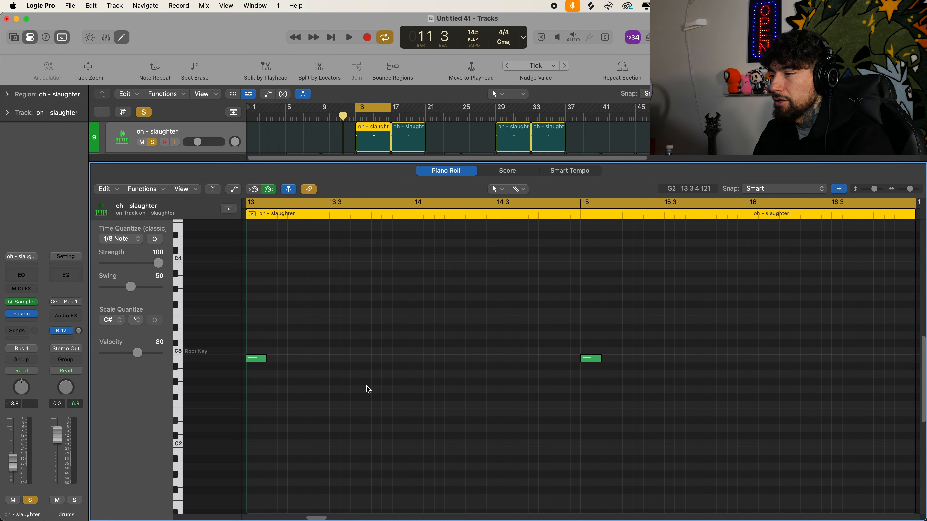
left_click(26, 316)
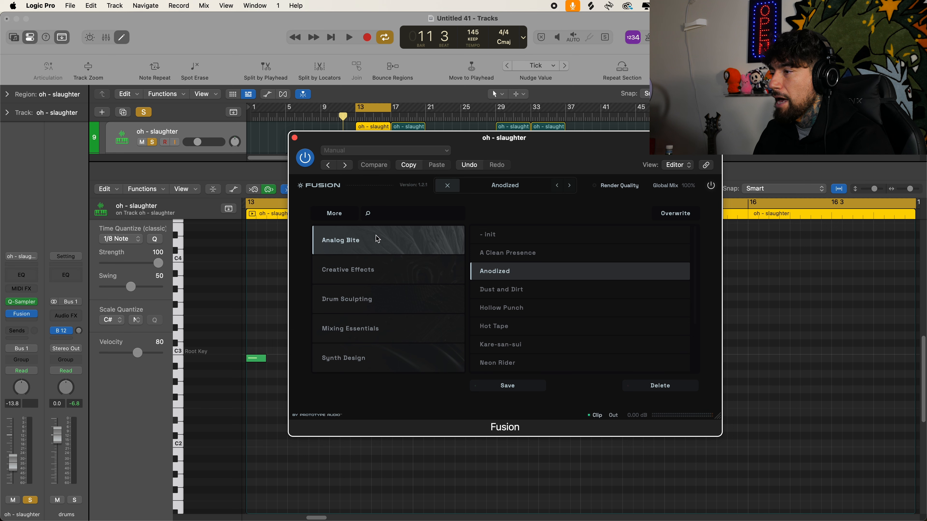
left_click(498, 270)
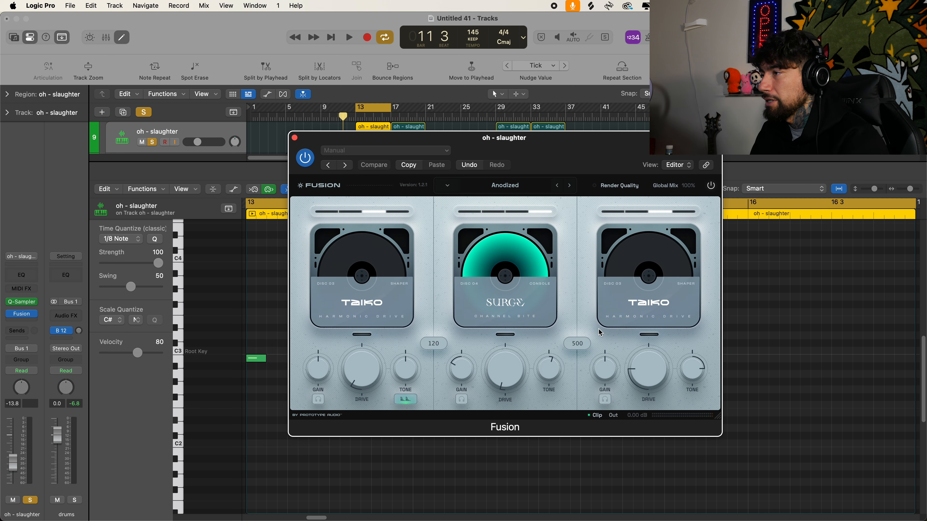
left_click_drag(547, 159, 591, 196)
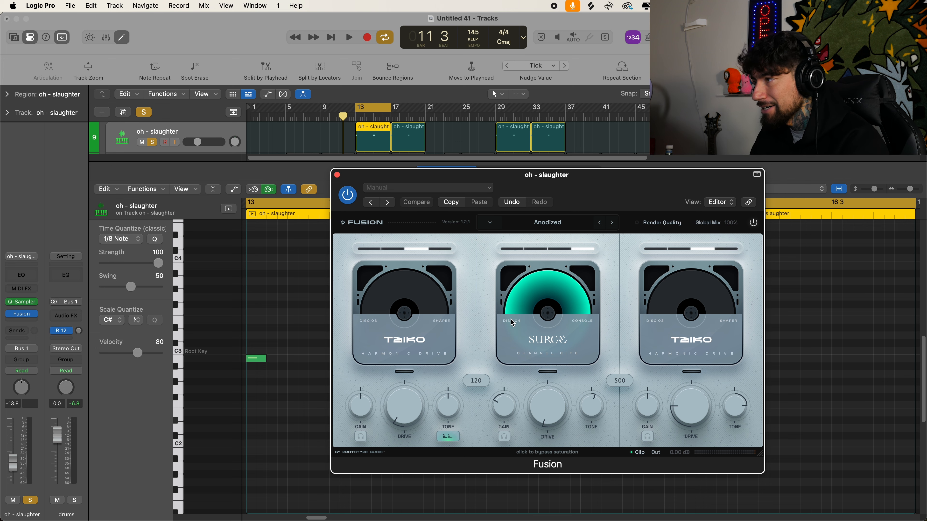
left_click_drag(622, 213, 609, 164)
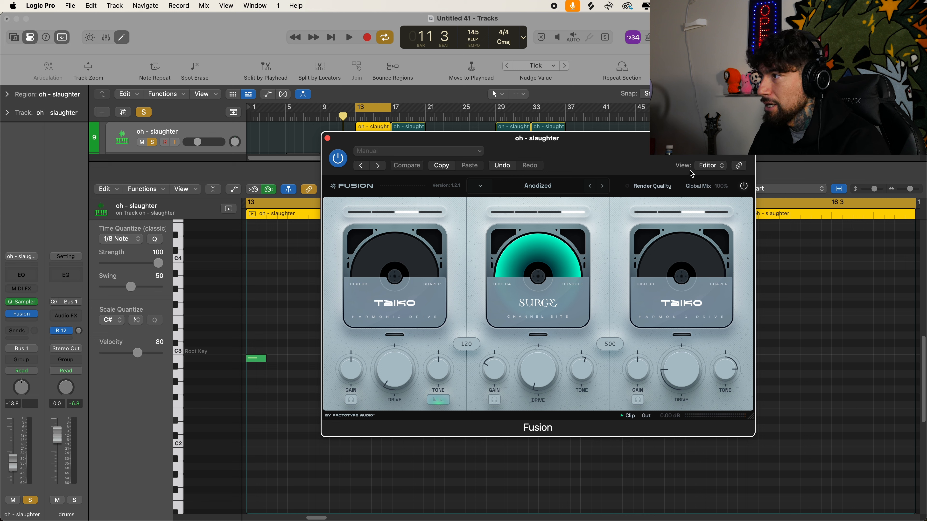
key("p")
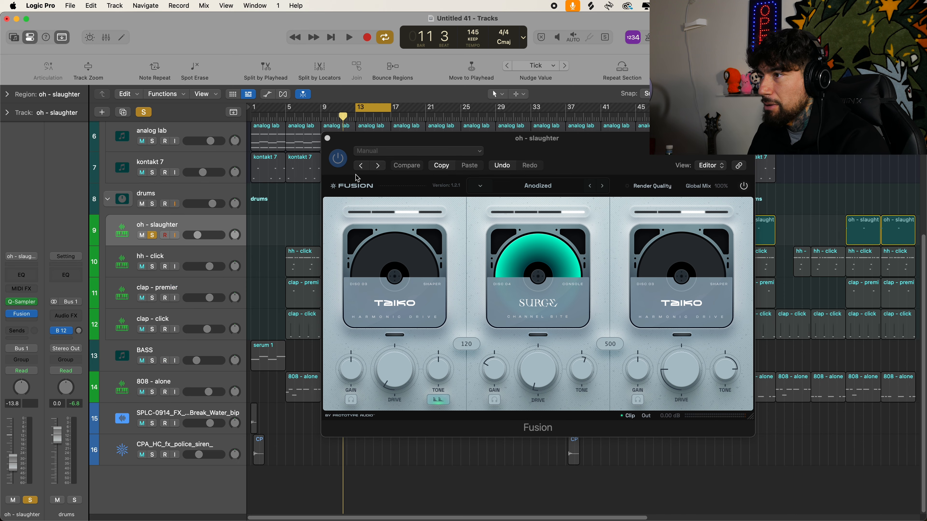
left_click(385, 143)
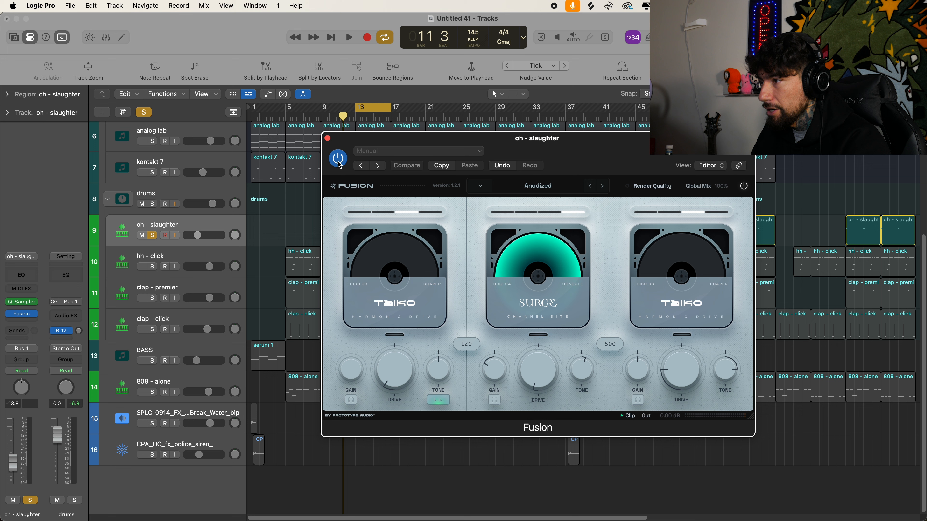
Listen to the open-hat loop and raise Fusion's mid-band Surge Drive to about 35%.
key("space")
mouse_move(542, 374)
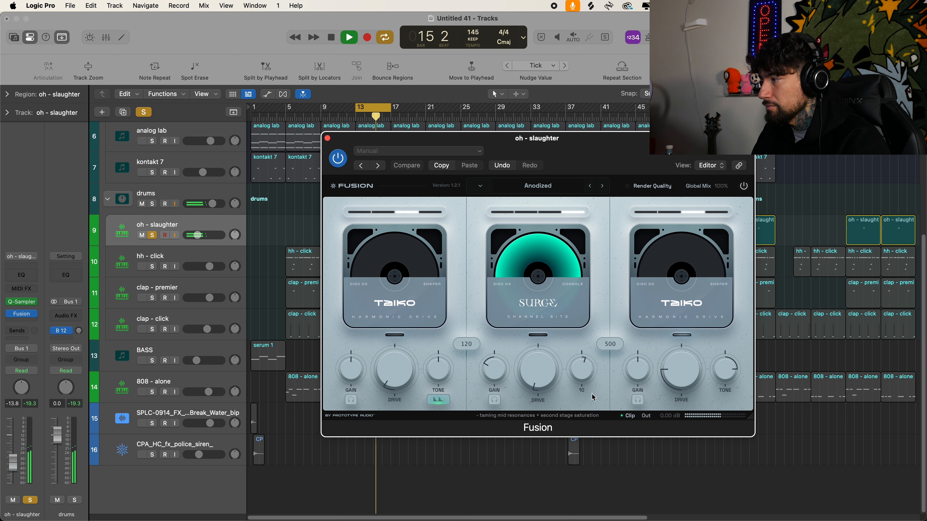
key("space")
left_click_drag(534, 379, 514, 337)
key("space")
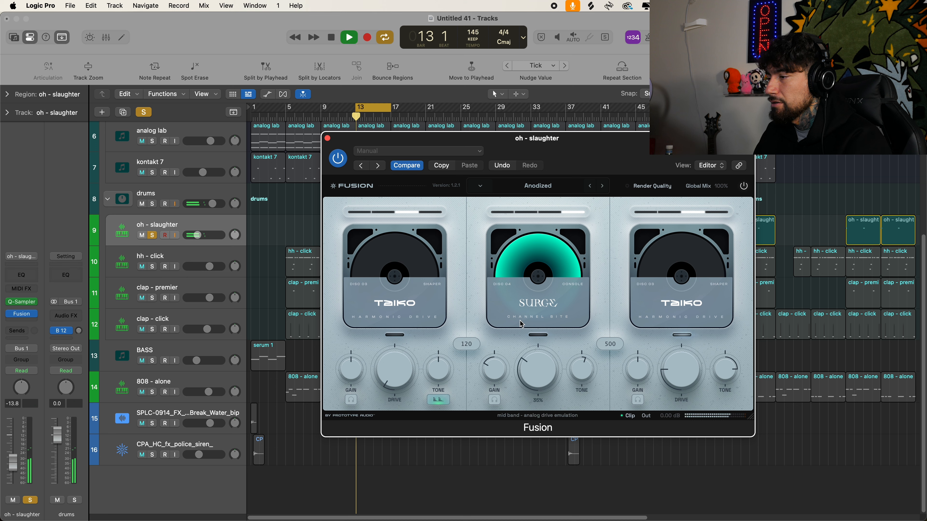
key("space")
key("space")
Raise the Tone of Fusion's mid band and replay the open-hat loop.
left_click_drag(583, 376, 583, 362)
key("space")
key("space")
key("space")
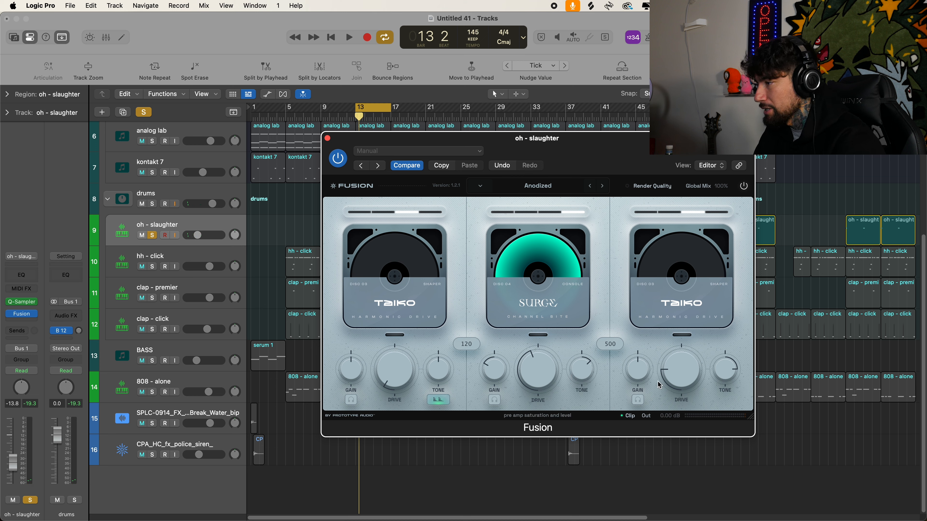
Compare the open-hat loop with Fusion bypassed and with it switched back on.
left_click(337, 158)
key("space")
key("space")
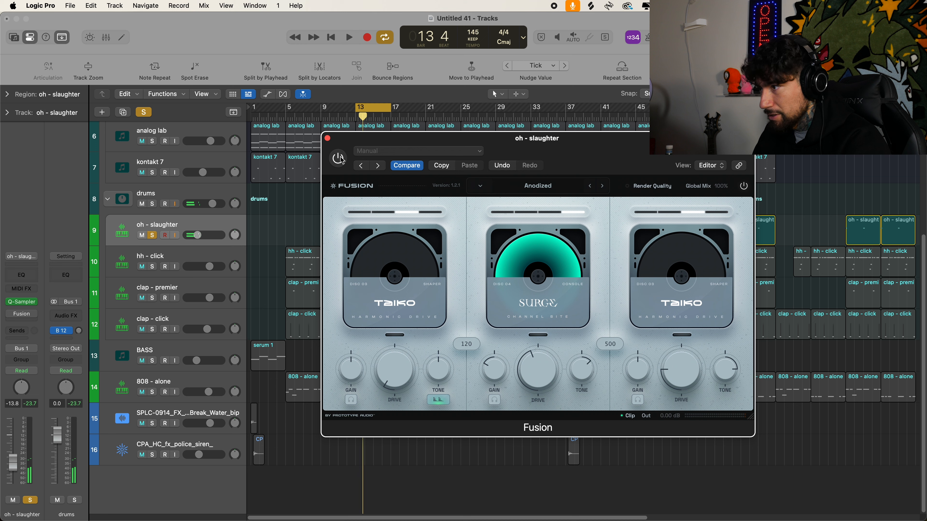
left_click(338, 158)
key("space")
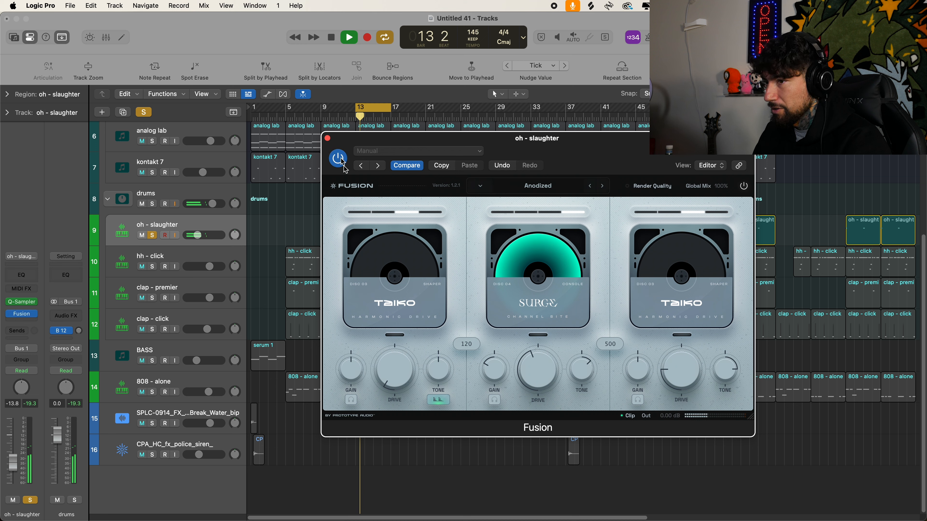
key("space")
key("space")
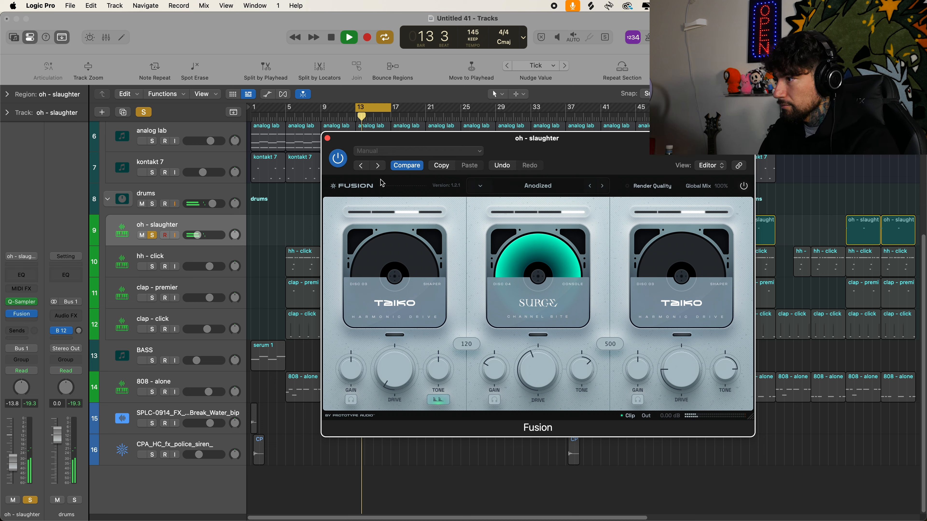
key("space")
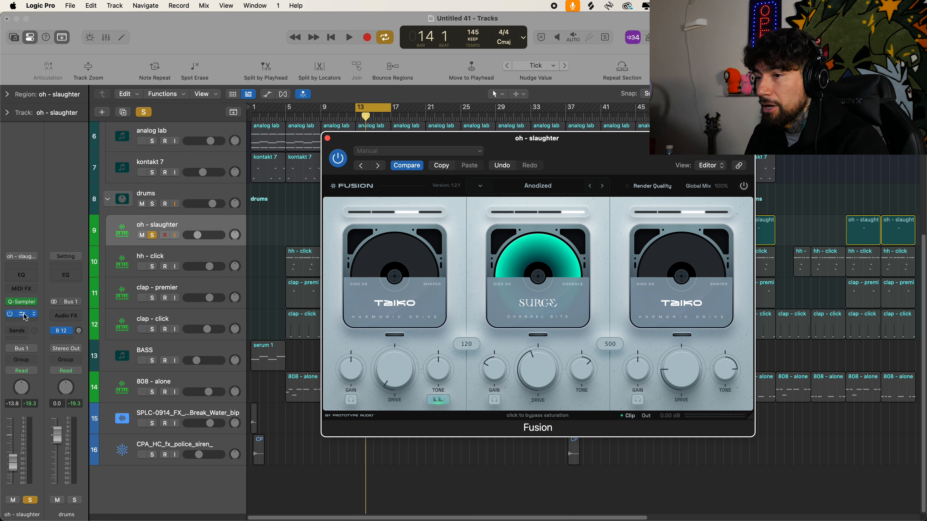
Close Fusion, unsolo oh - slaughter, and collapse and solo the drums stack.
left_click(328, 139)
left_click(152, 237)
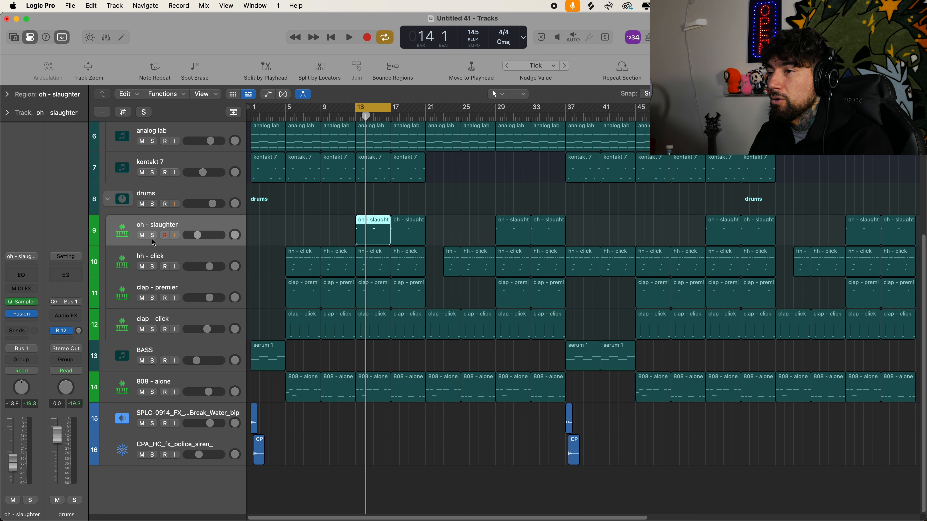
left_click(170, 199)
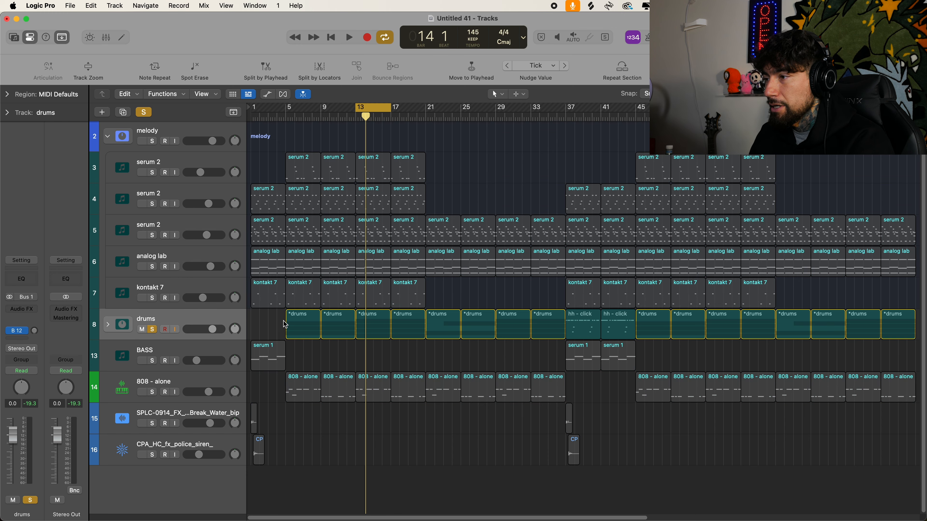
Listen to the soloed drums stack over the cycle section from bar 13 at an enlarged arrangement view.
key("space")
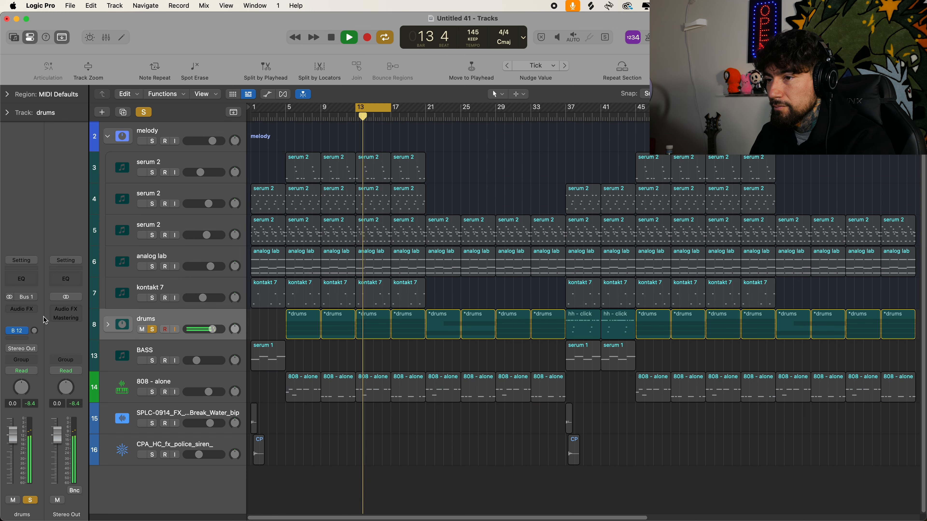
key("super+Down")
key("super+Down")
key("super+Down")
key("super+Down")
key("super+Down")
key("super+Down")
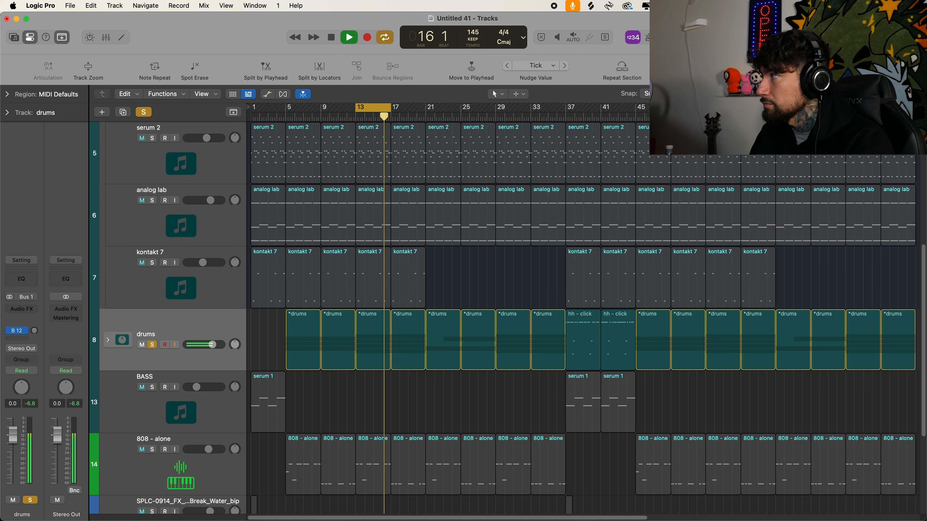
key("super+Right")
key("super+Right")
key("super+Right")
key("super+Right")
key("super+Right")
key("super+Right")
key("super+Right")
key("super+Right")
key("super+Right")
key("super+Right")
key("super+Left")
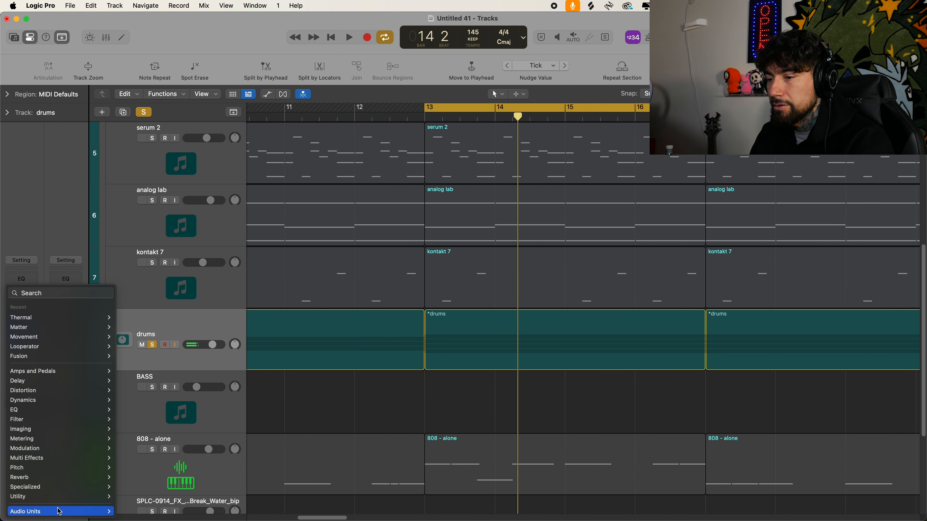
Insert Soundtoys EffectRack on the drums stack and audition its Crush & Move preset while adjusting the rack's Mix.
mouse_move(55, 511)
mouse_move(175, 415)
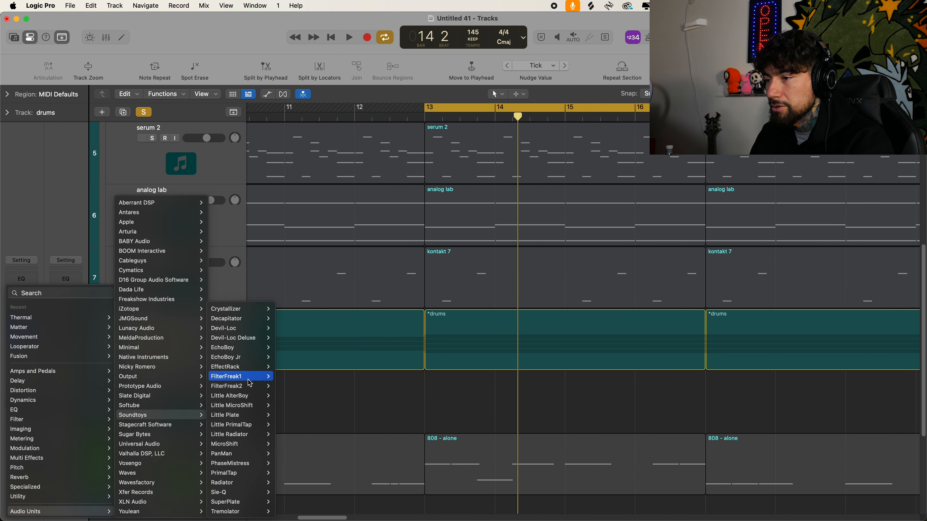
left_click(233, 367)
key("space")
left_click_drag(501, 178, 504, 270)
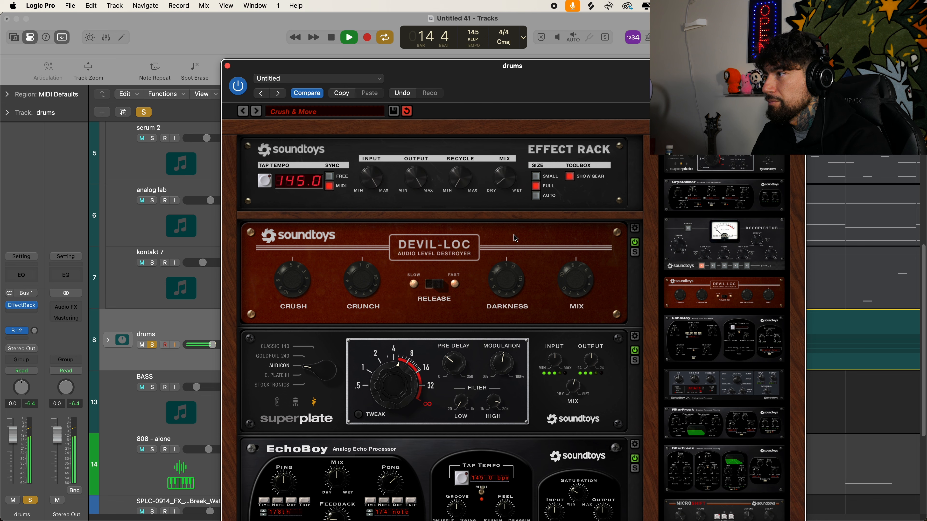
key("space")
left_click_drag(468, 85, 489, 36)
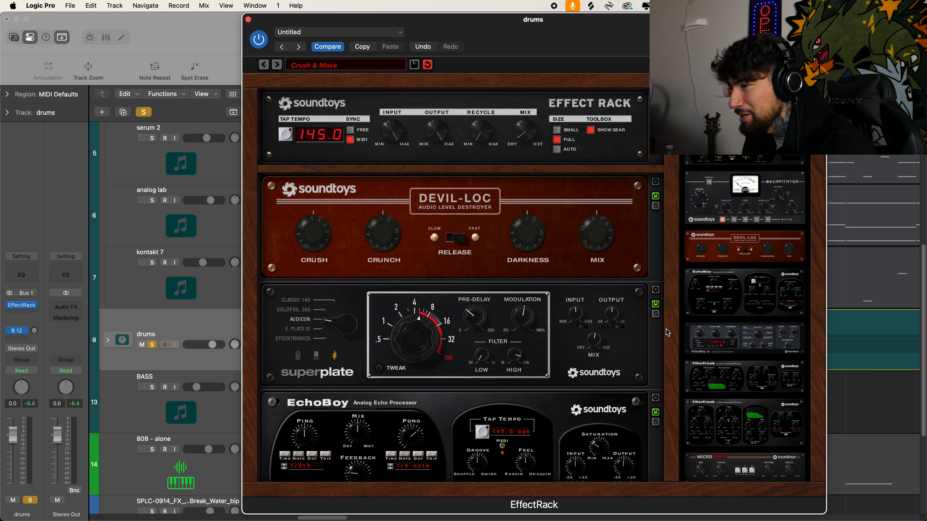
Look through the Devil-Loc, SuperPlate and EchoBoy modules in the Crush & Move rack.
scroll(633, 267, "down", 5)
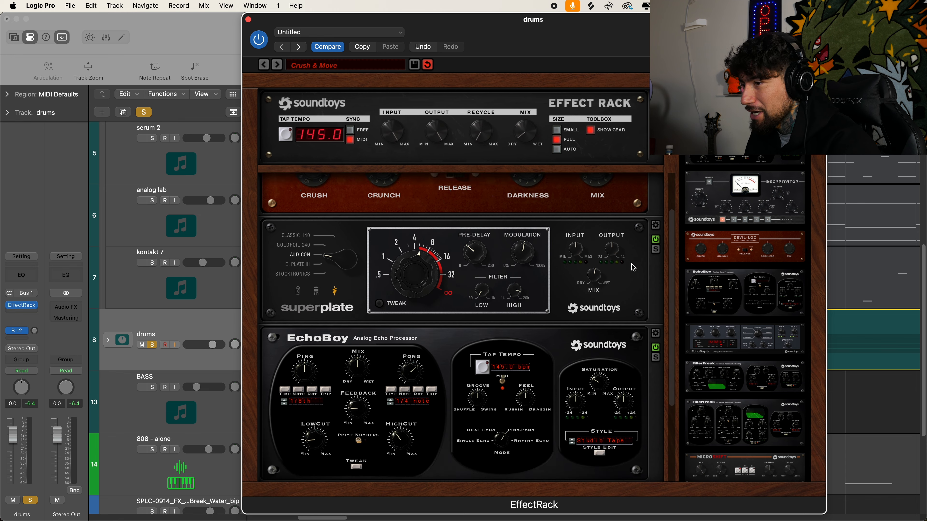
scroll(633, 267, "down", 3)
scroll(632, 268, "down", 3)
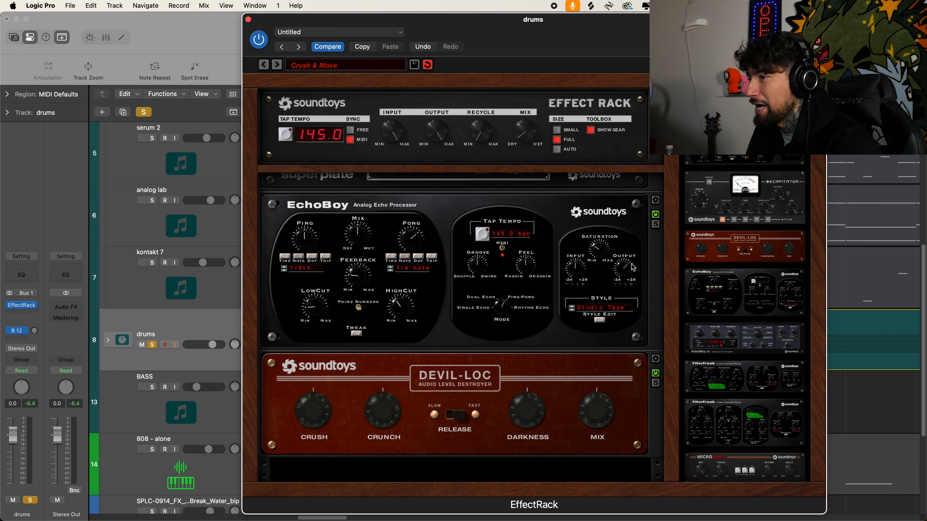
scroll(583, 257, "up", 5)
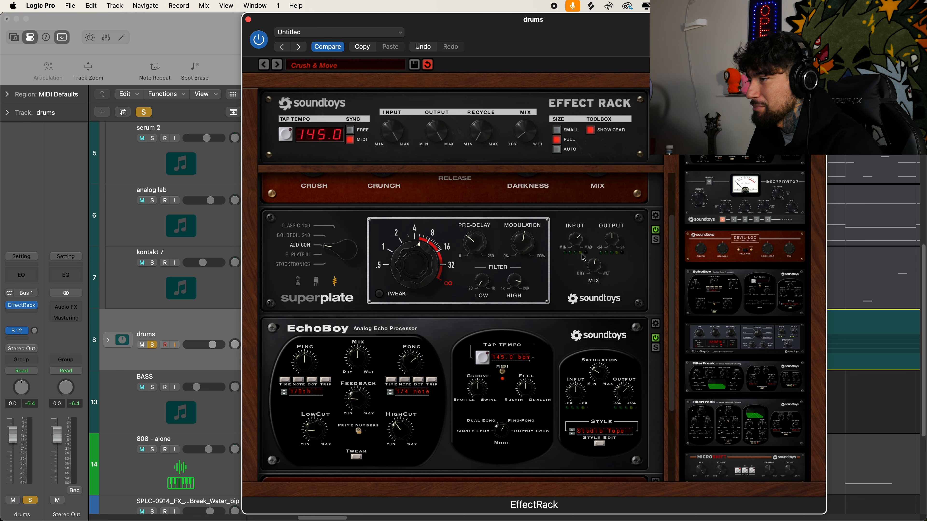
Load the Drum Bus Heat preset from the "Cyclone" V1 folder in EffectRack.
left_click_drag(673, 237, 670, 182)
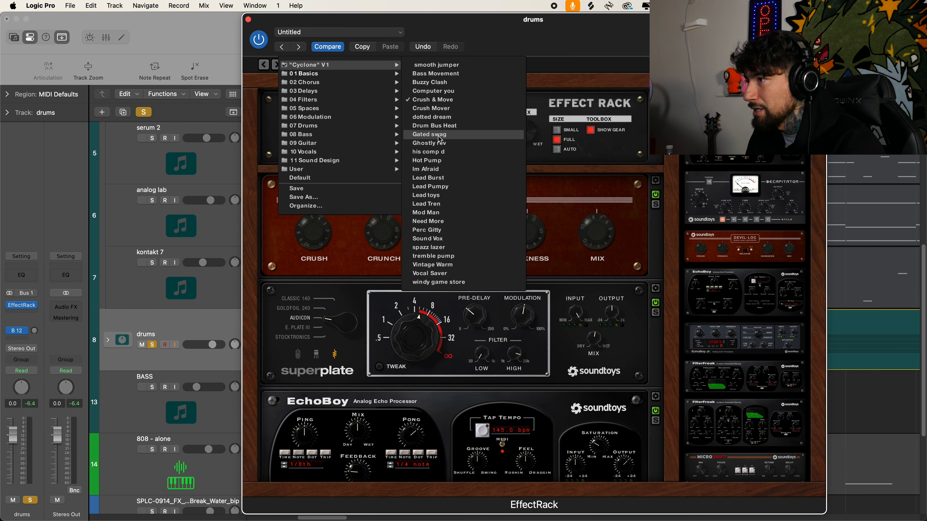
mouse_move(376, 127)
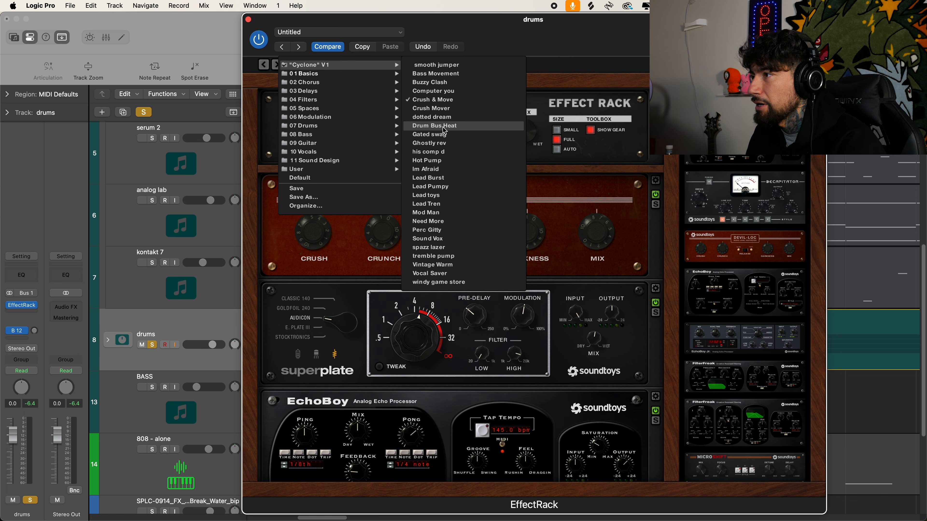
left_click(444, 131)
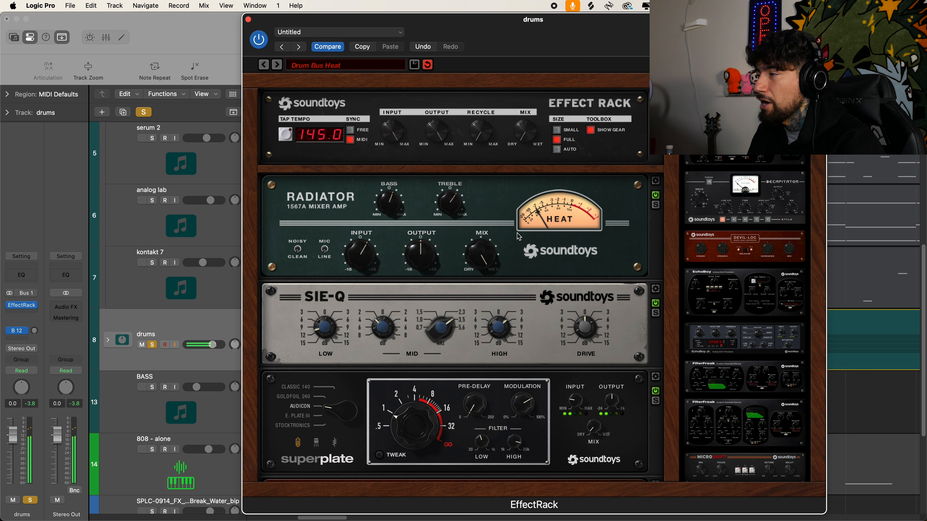
Adjust EffectRack's overall Mix and clear all solos to judge the drums against the full beat.
left_click_drag(520, 118, 515, 33)
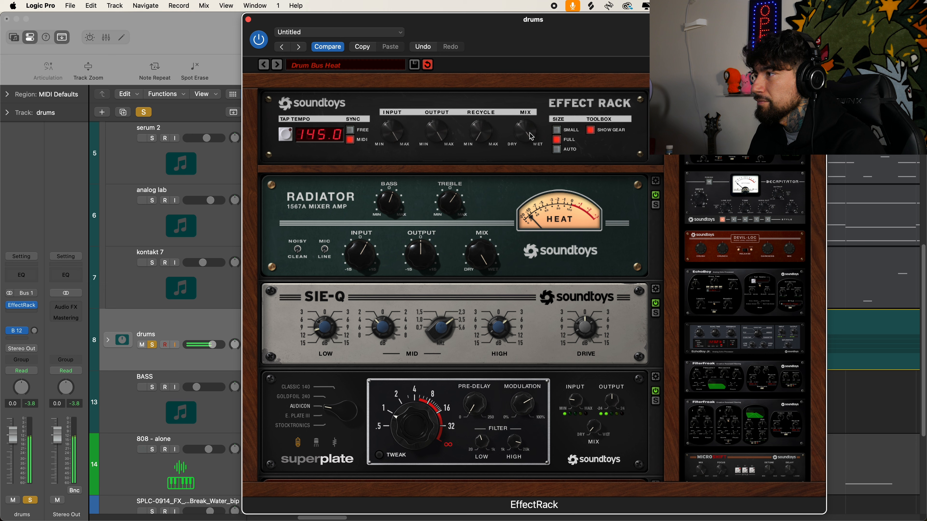
left_click(144, 116)
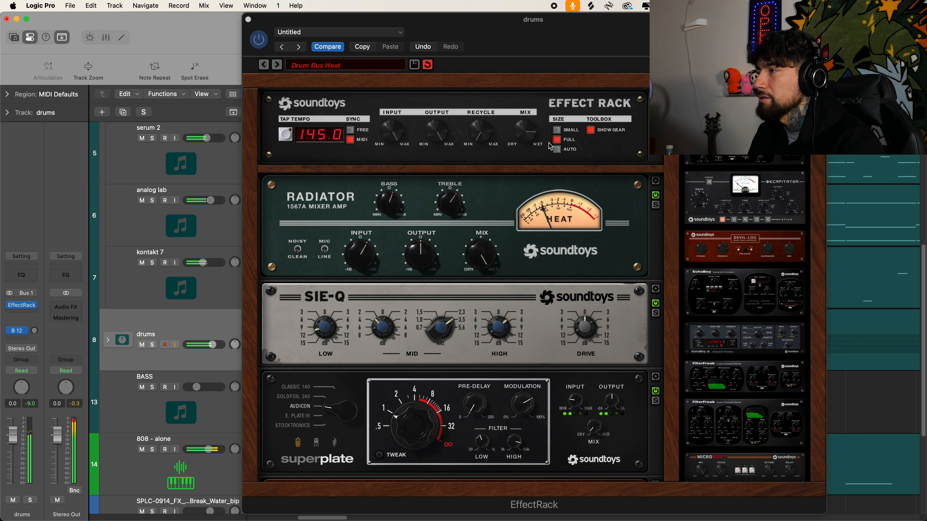
left_click(532, 143)
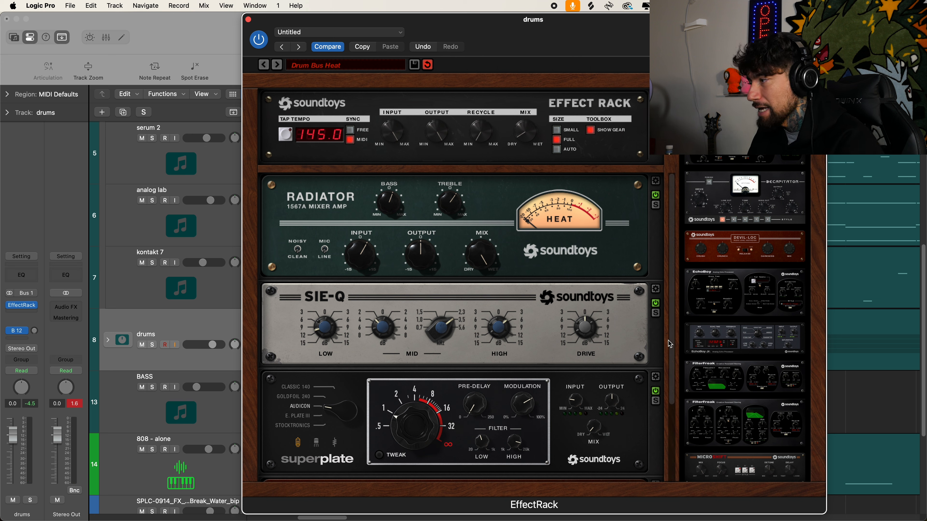
Look over the remaining modules of the Drum Bus Heat rack and close EffectRack.
left_click_drag(671, 339, 671, 419)
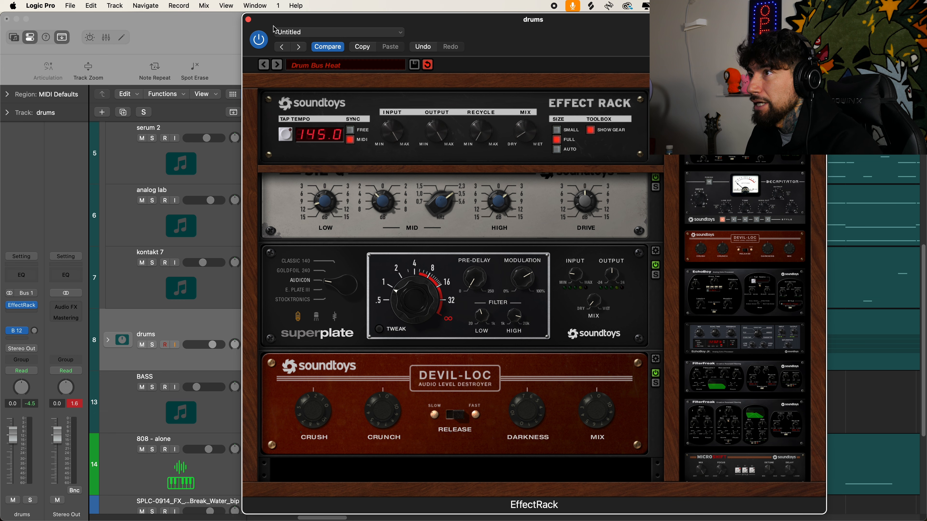
left_click(248, 20)
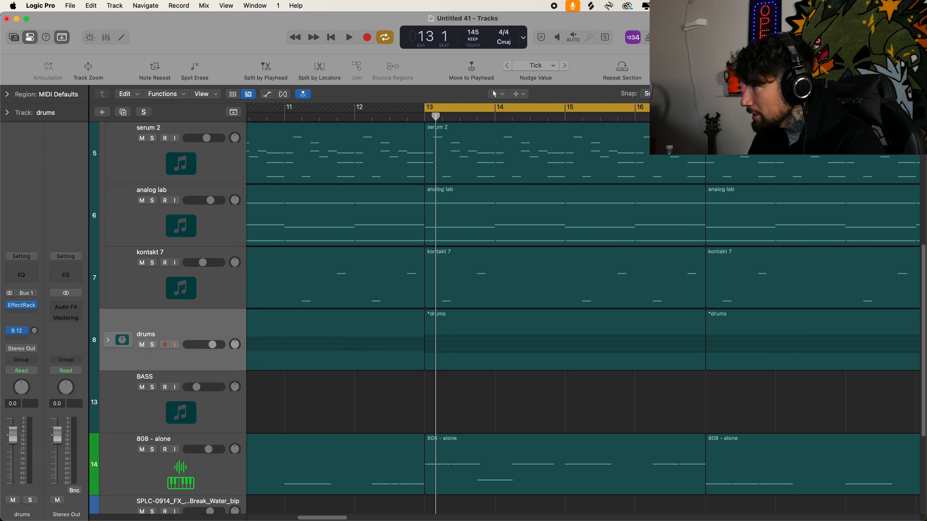
Show more of the arrangement, extend the cycle range to bars 13–21 and play the full beat.
key("super+Left")
key("super+Left")
key("super+Left")
key("super+Left")
key("super+Left")
key("super+Left")
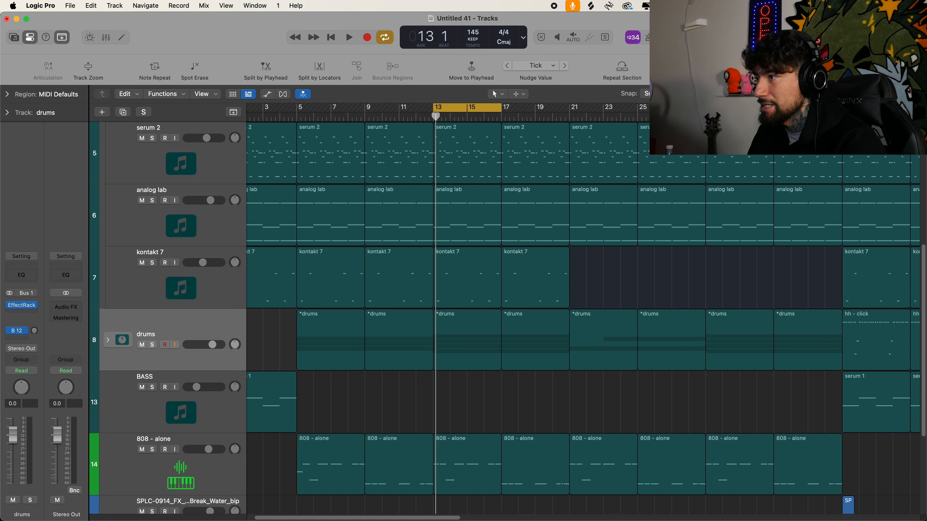
key("super+Up")
key("super+Up")
key("super+Up")
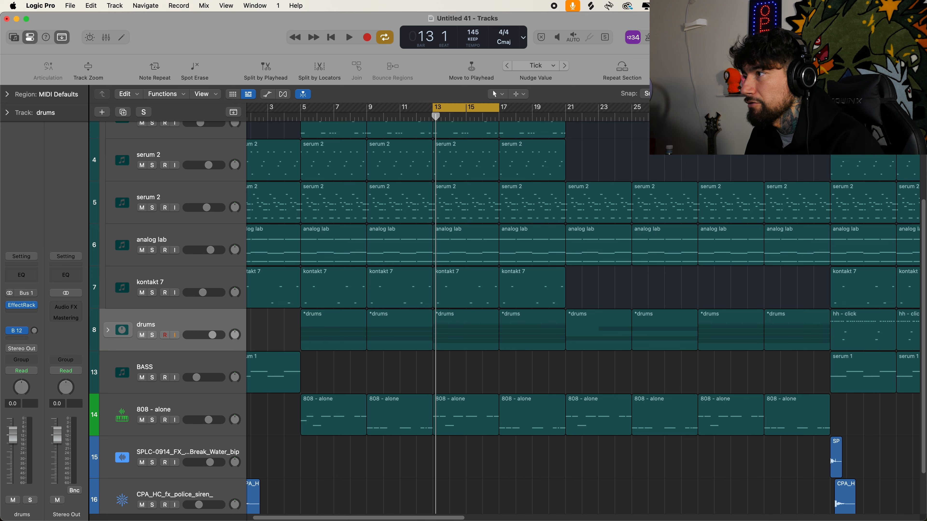
scroll(512, 193, "up", 3)
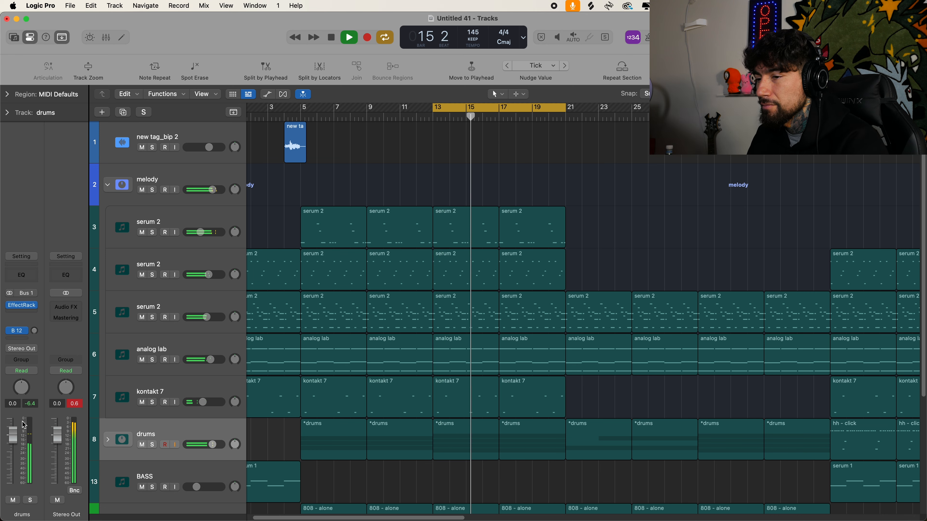
Lower the 808 - alone track's volume slightly while the full beat plays.
scroll(189, 407, "down", 4)
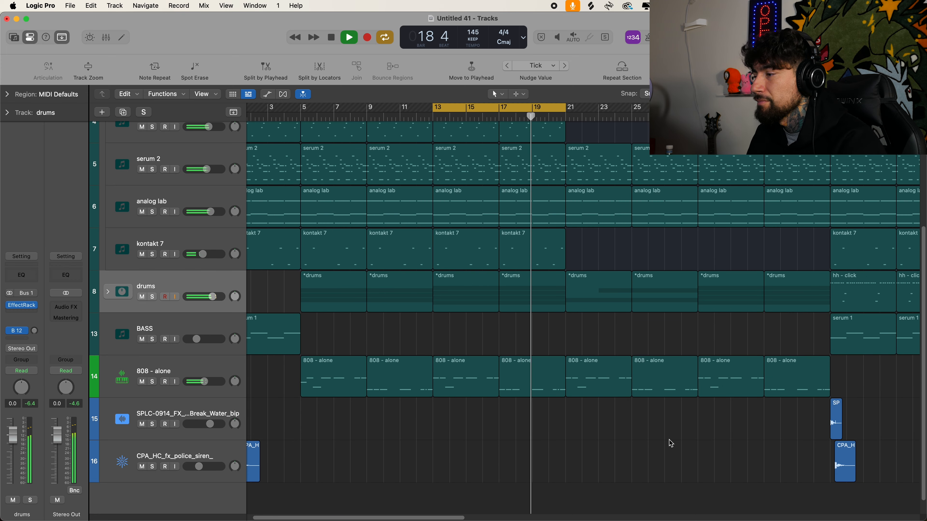
scroll(656, 452, "up", 5)
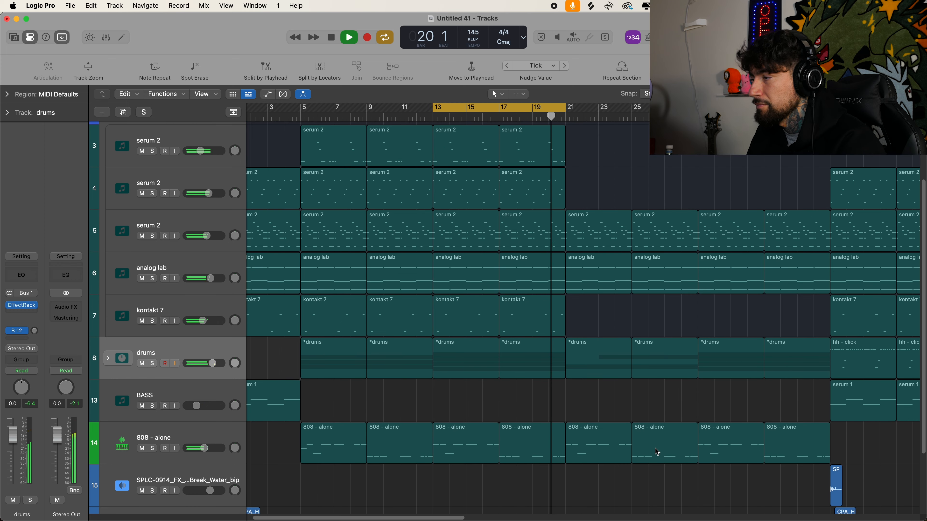
scroll(657, 452, "down", 2)
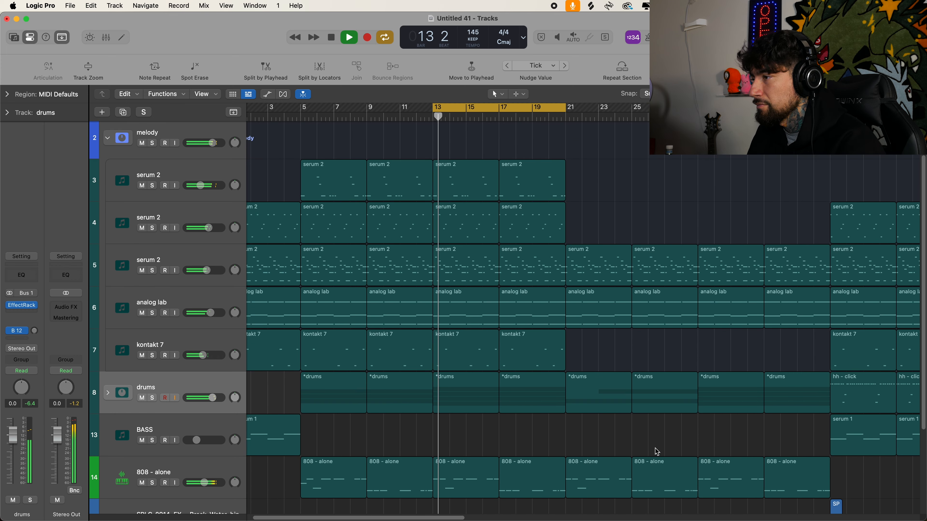